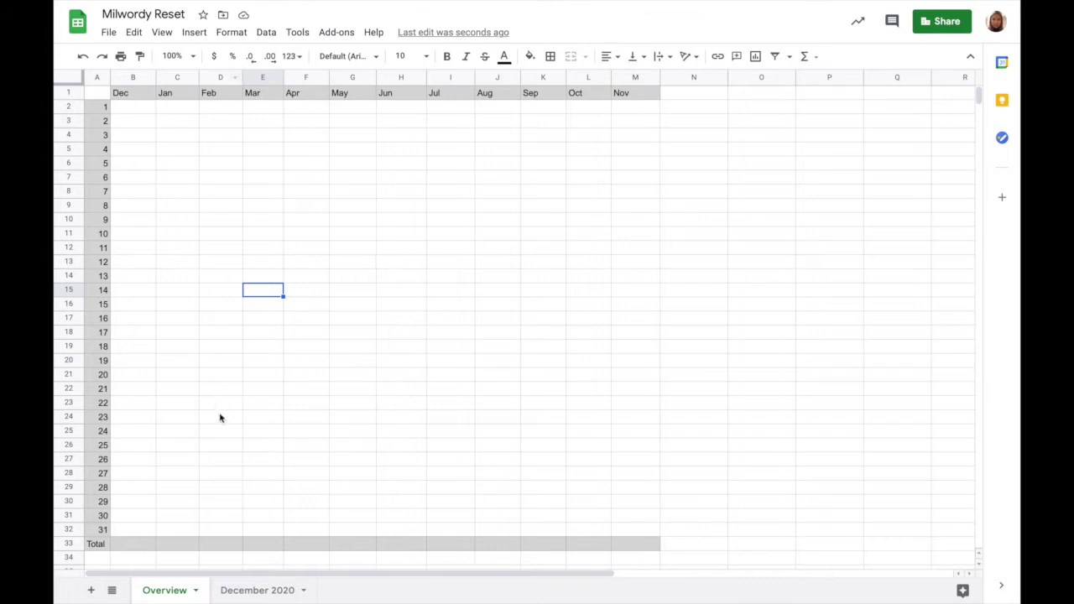
- Fill Feb 29–31 and day 31 under Apr, Jun, Sep and Nov black
click(212, 501)
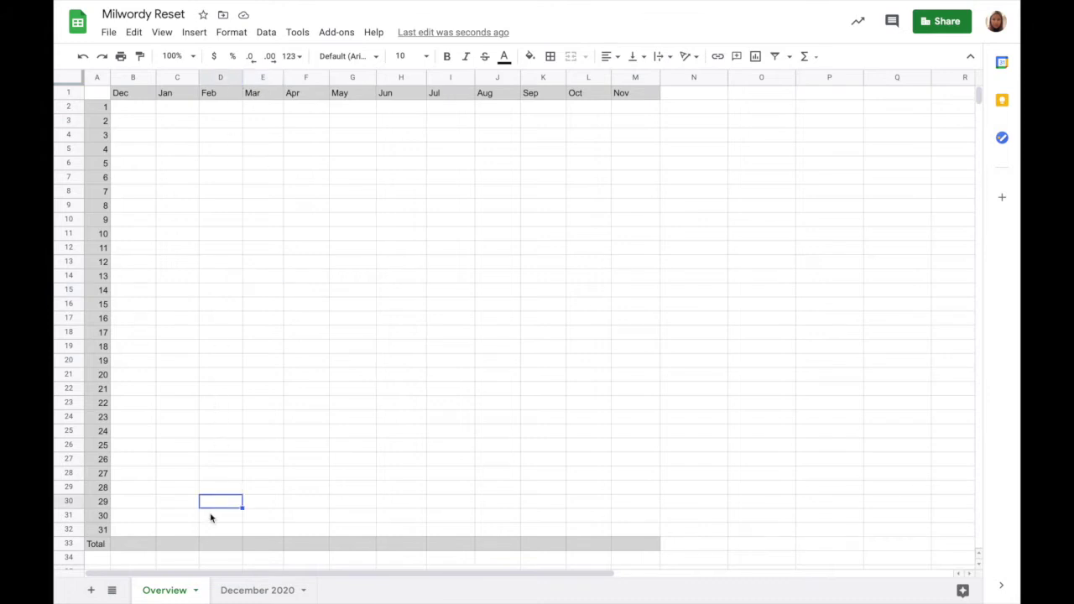
shift+click(212, 529)
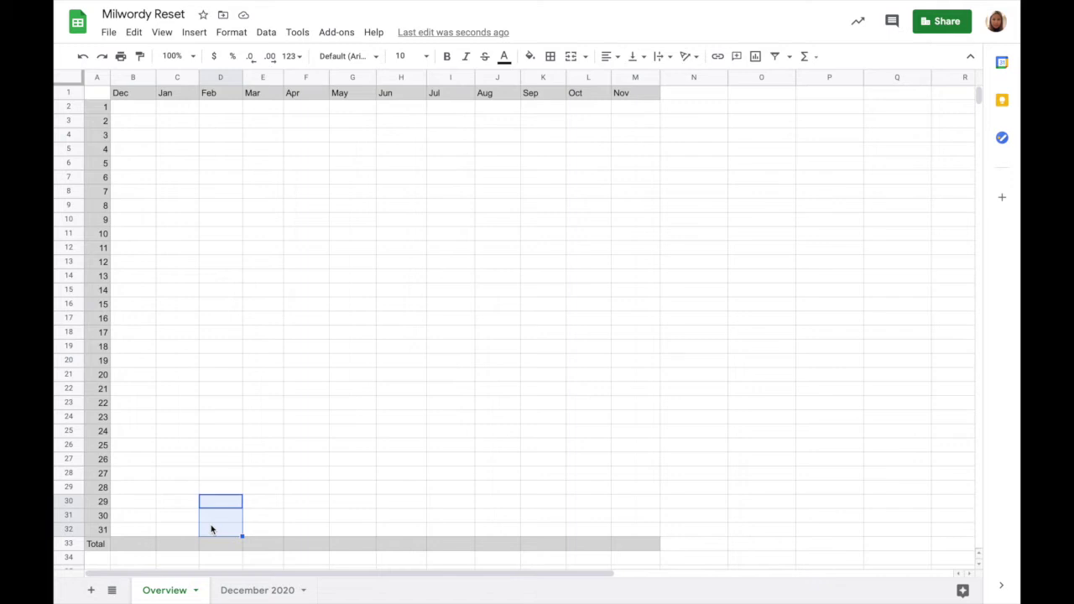
ctrl+click(317, 529)
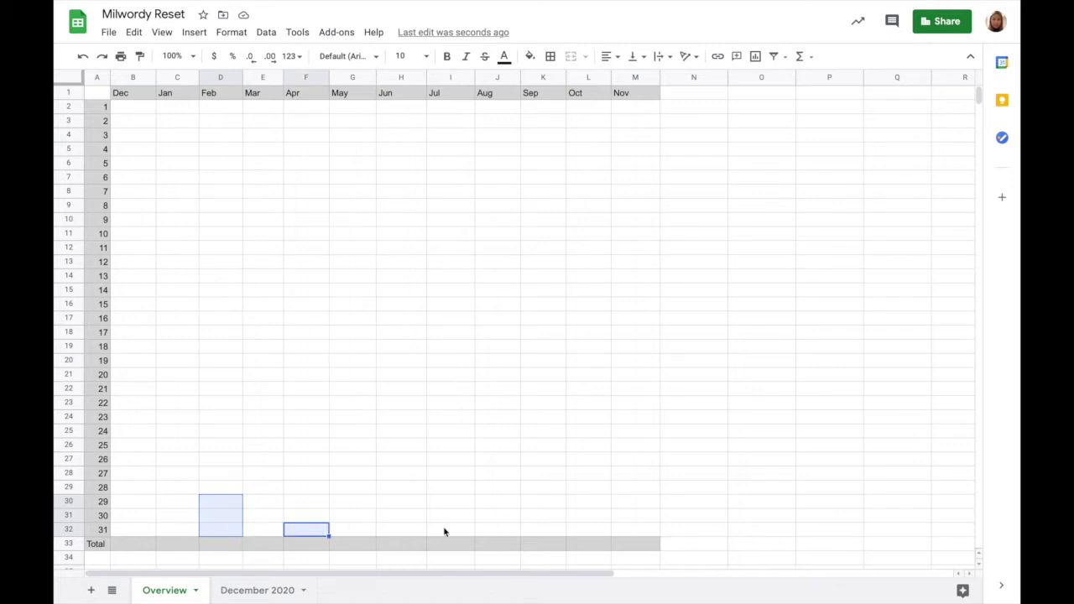
ctrl+click(416, 529)
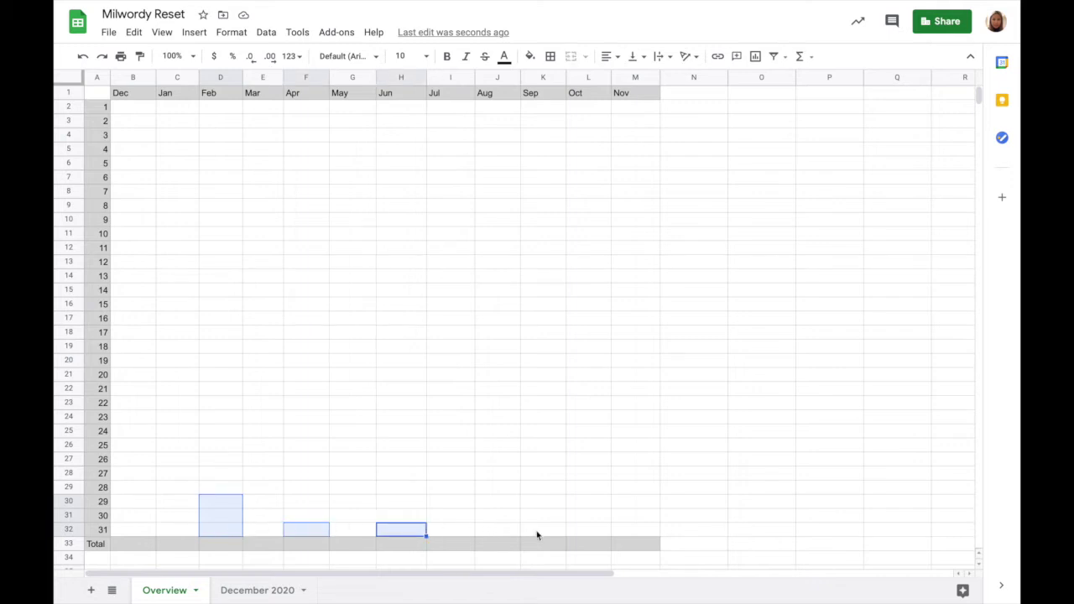
ctrl+click(540, 529)
ctrl+click(656, 531)
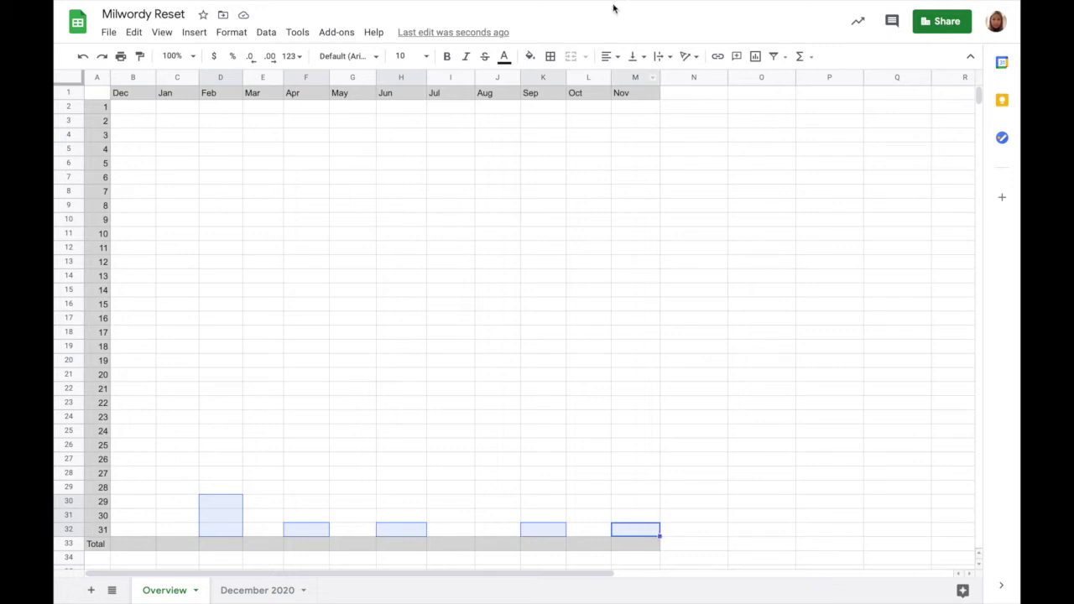
click(530, 60)
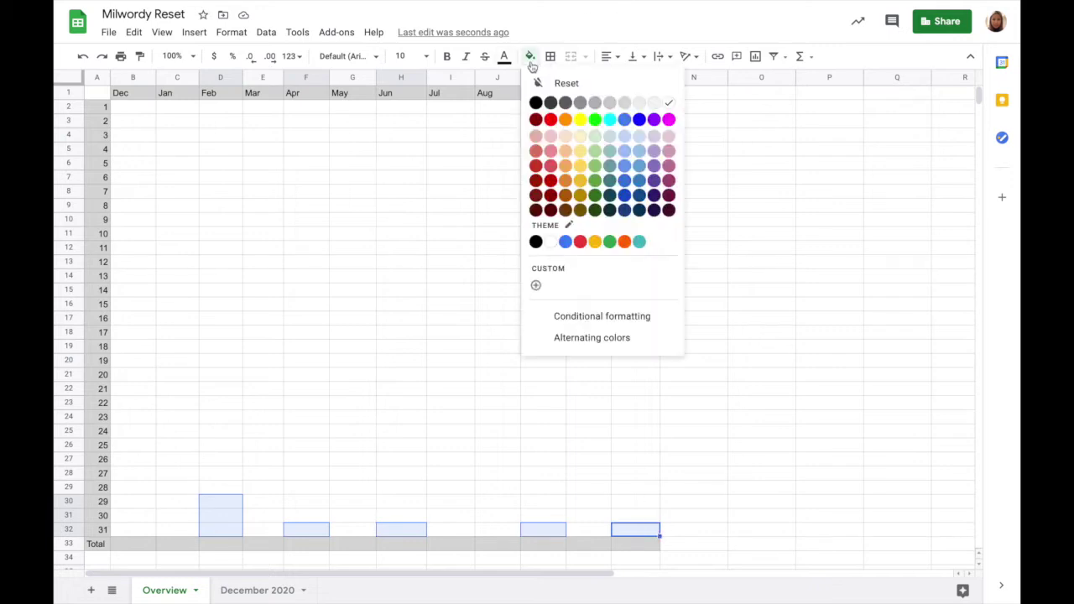
click(535, 102)
click(103, 110)
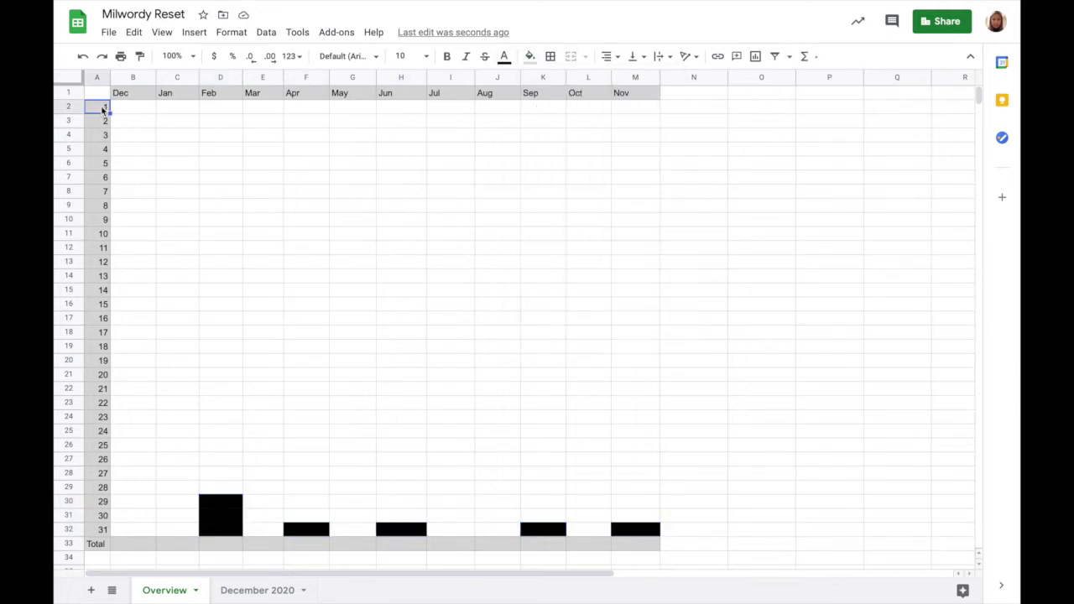
- Paste the day numbers 1–31 into column A of December 2020 and narrow column A
shift+click(99, 530)
key(ctrl+c)
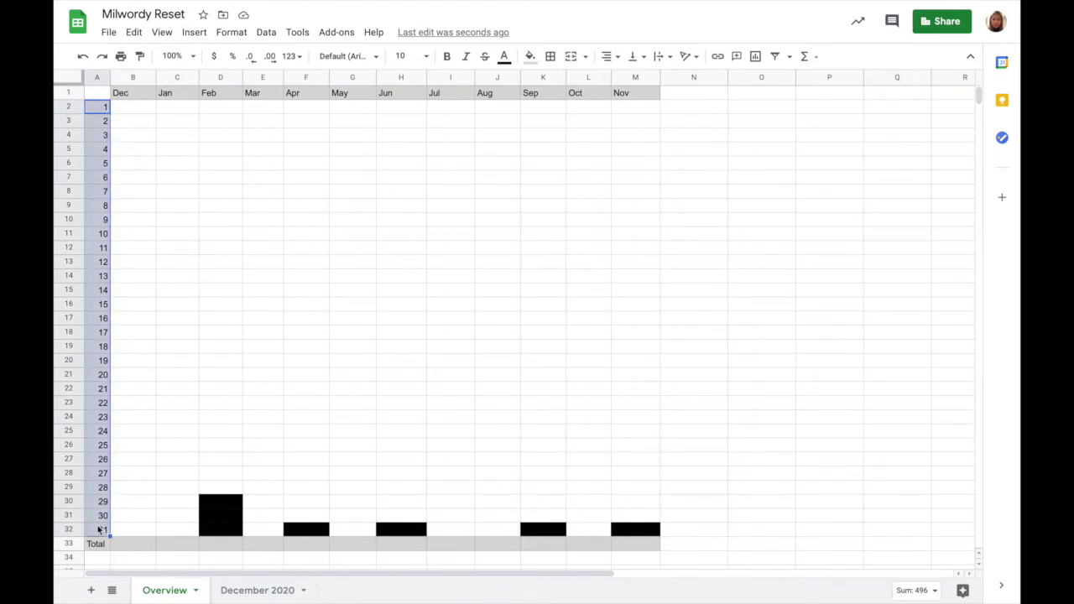
click(245, 589)
click(101, 107)
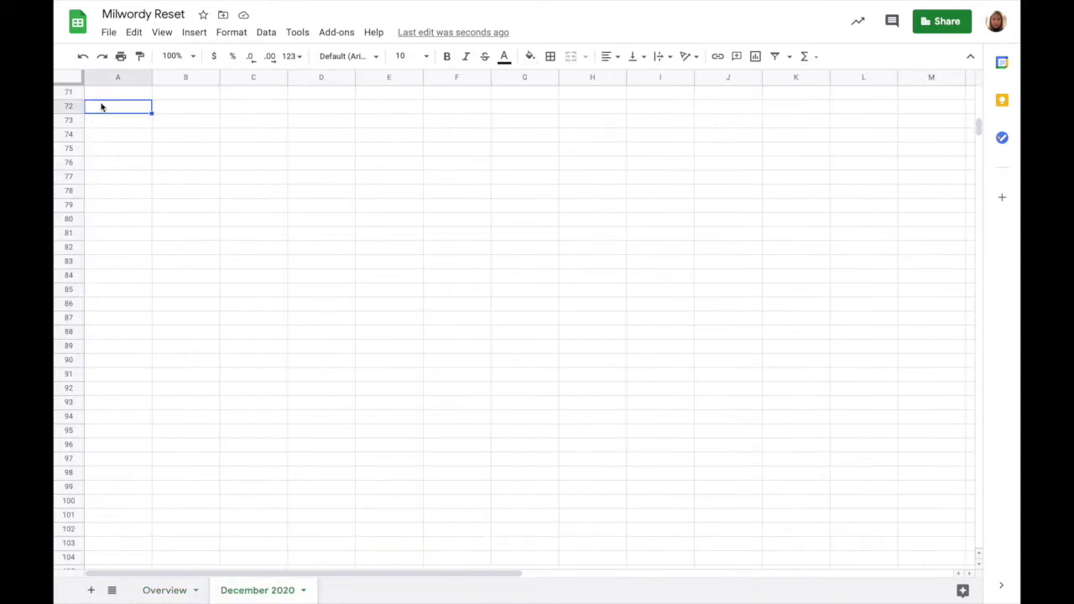
scroll(104, 113, up, 15)
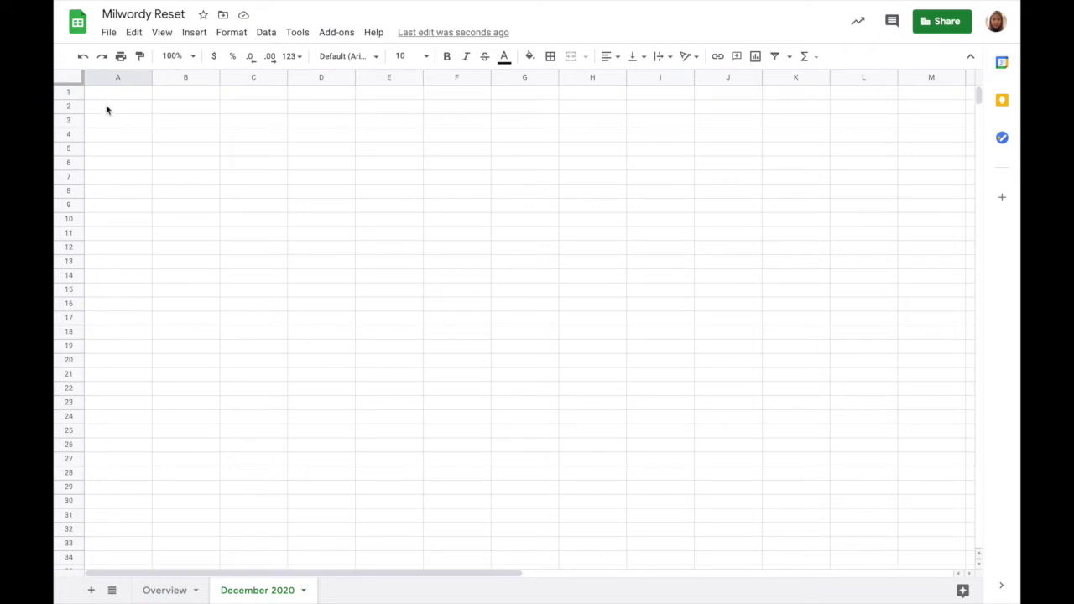
click(107, 107)
key(ctrl+v)
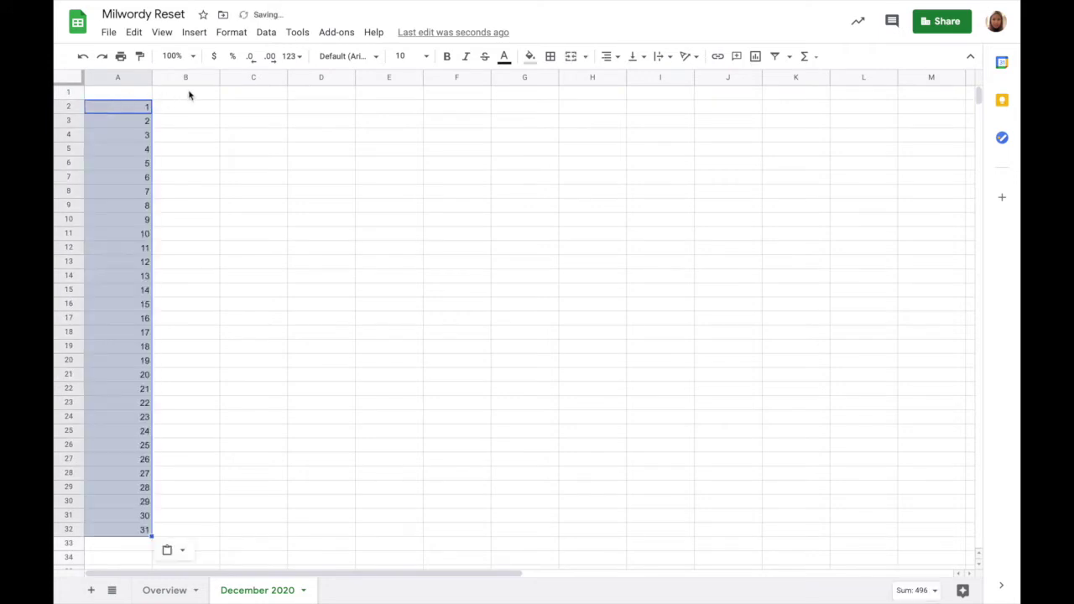
click(159, 98)
drag(152, 77, 115, 77)
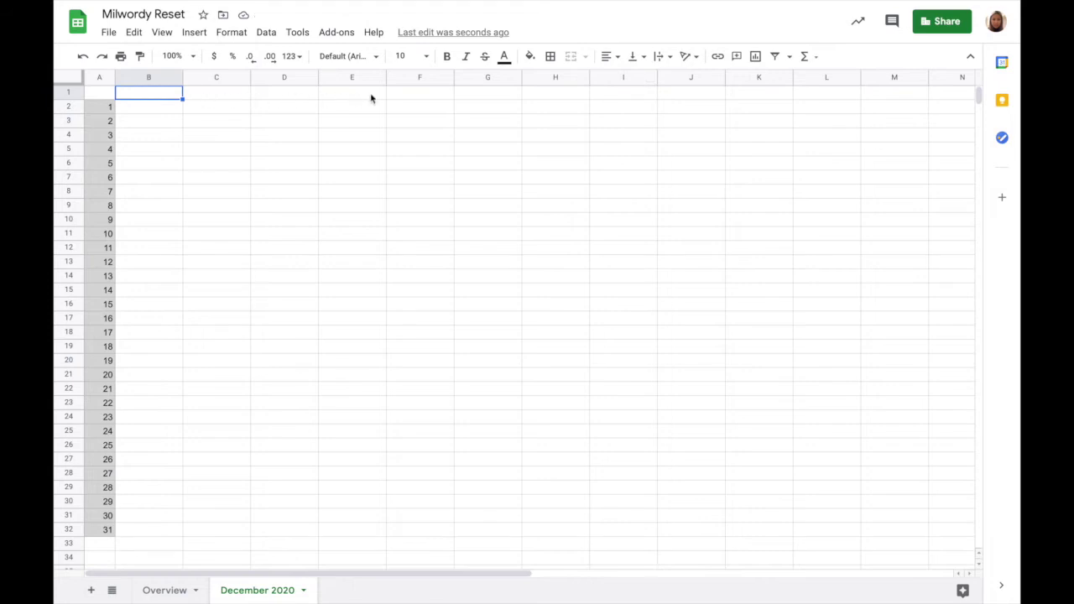
- Shade header cells B1:L1 light grey and label L1 'Total'
shift+click(809, 97)
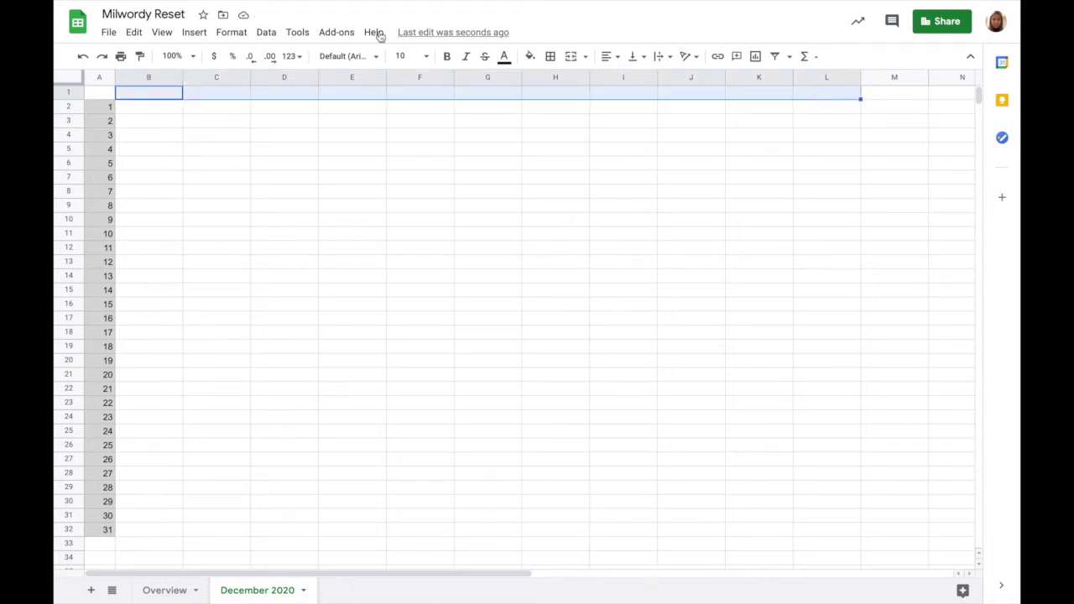
click(532, 56)
click(624, 102)
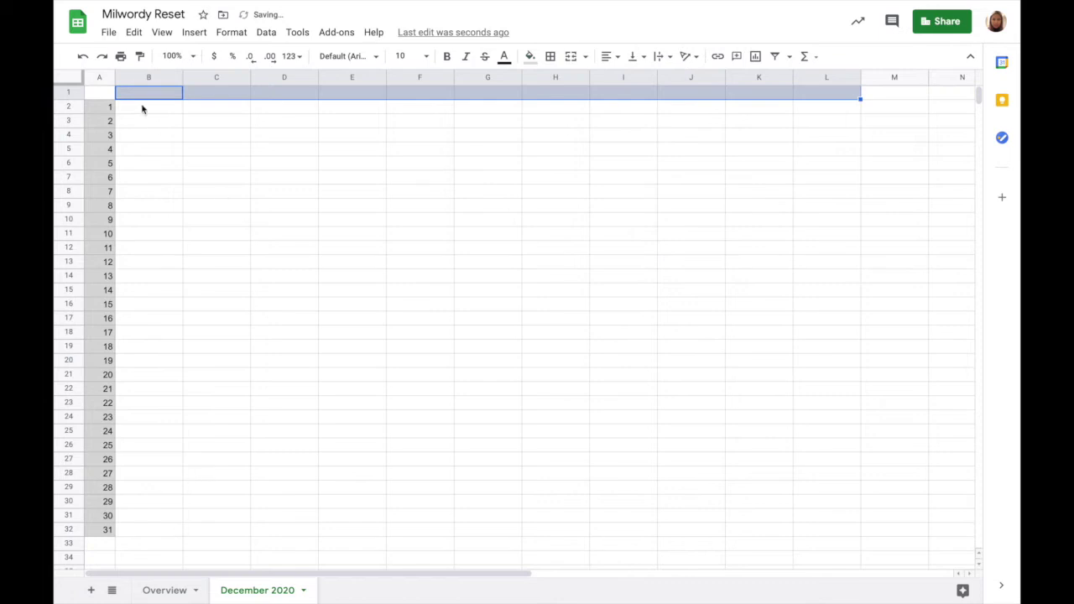
click(827, 92)
text(Total)
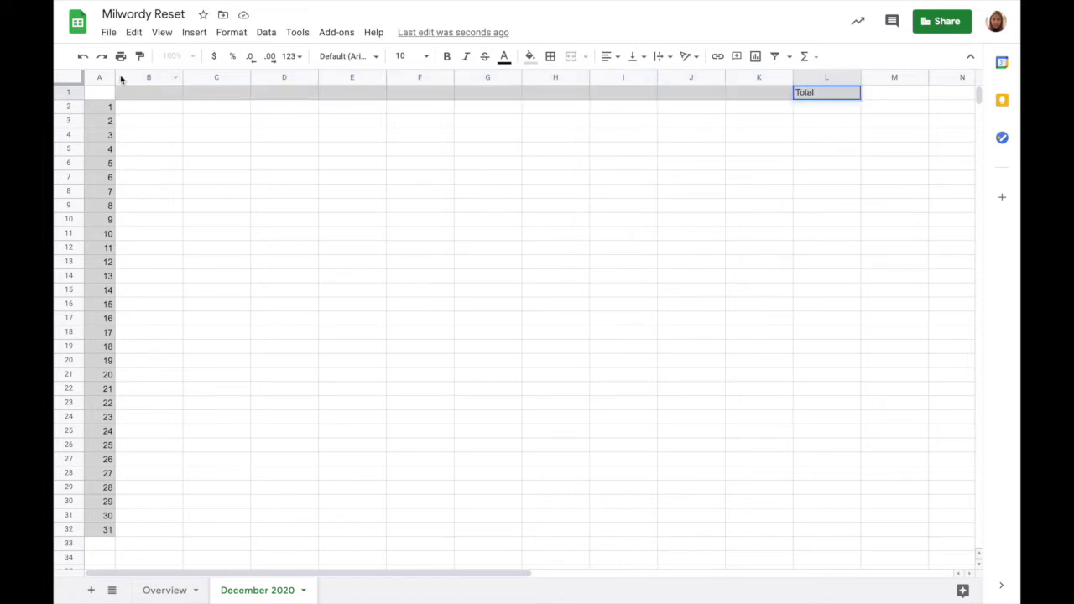
click(144, 94)
- Enter five alternating 'Project' and 'Words' headers across B1:K1
text(Project)
key(Tab)
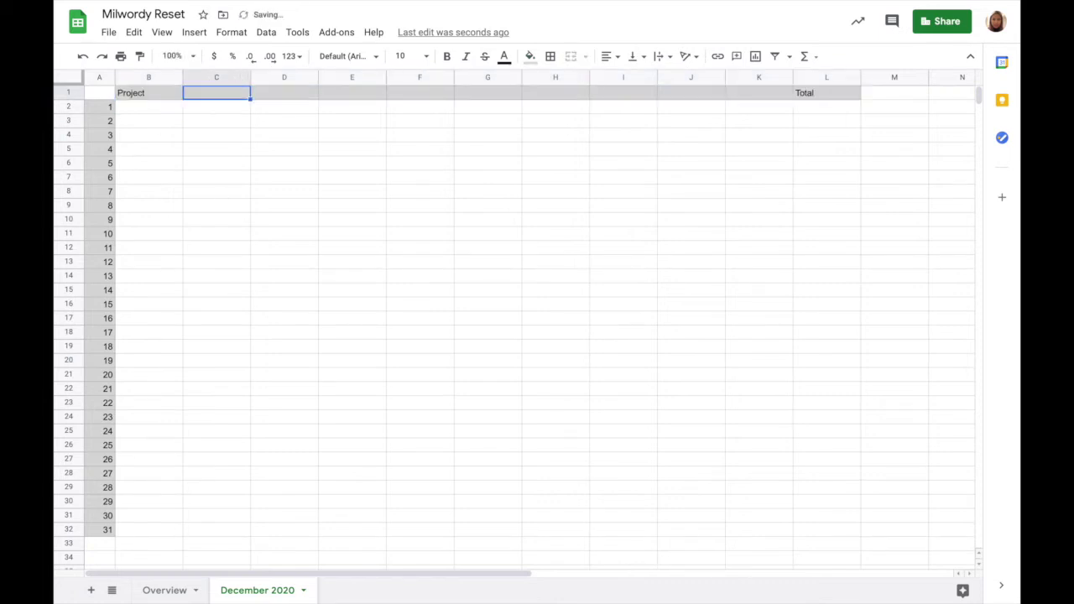
text(Words)
key(Tab)
text(Project)
key(Tab)
text(Words)
key(Tab)
text(Project)
key(Tab)
text(Words)
key(Tab)
text(Project)
key(Tab)
text(Words)
key(Tab)
text(Project)
key(Tab)
text(Words)
click(284, 191)
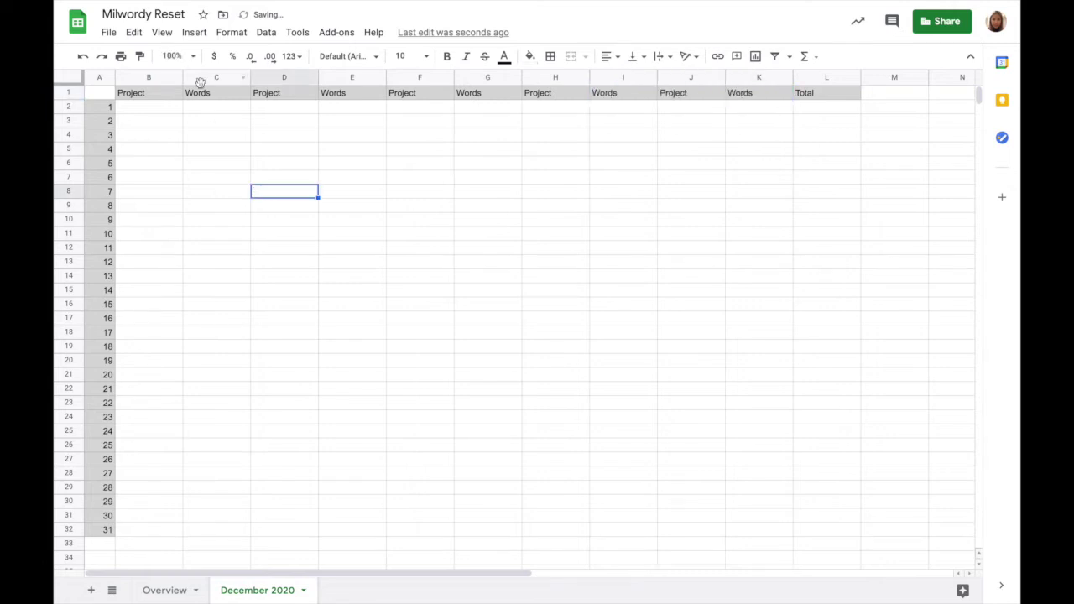
- Narrow the Words columns C, E, G, I and K
drag(248, 76, 216, 76)
drag(353, 76, 319, 77)
drag(453, 77, 423, 76)
drag(559, 76, 526, 81)
drag(661, 77, 631, 77)
- Give B2 a List of items validation rule listing Project A through Project H
click(163, 110)
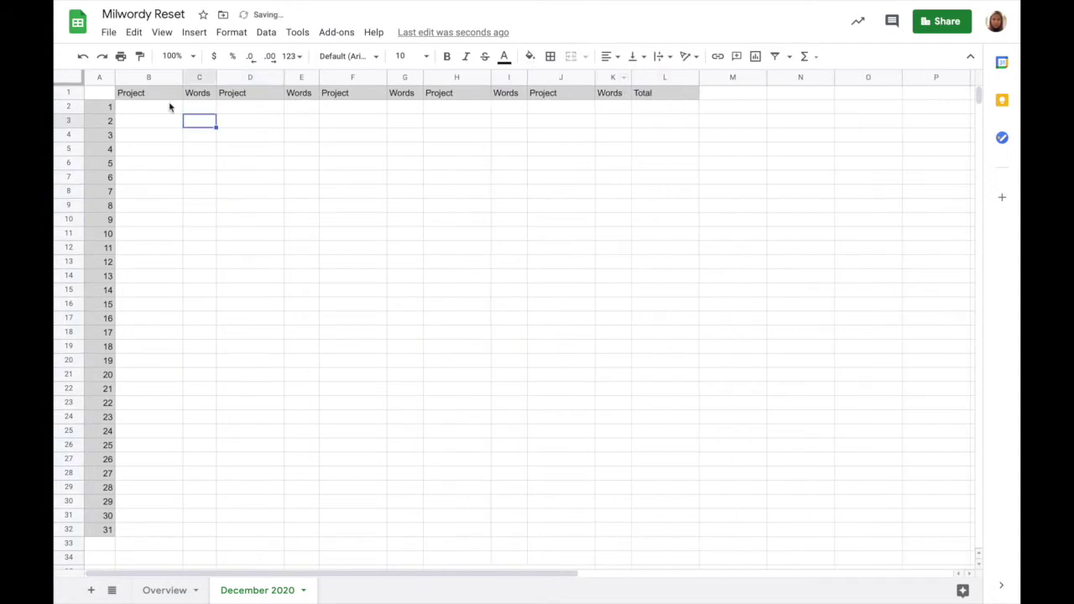
click(264, 34)
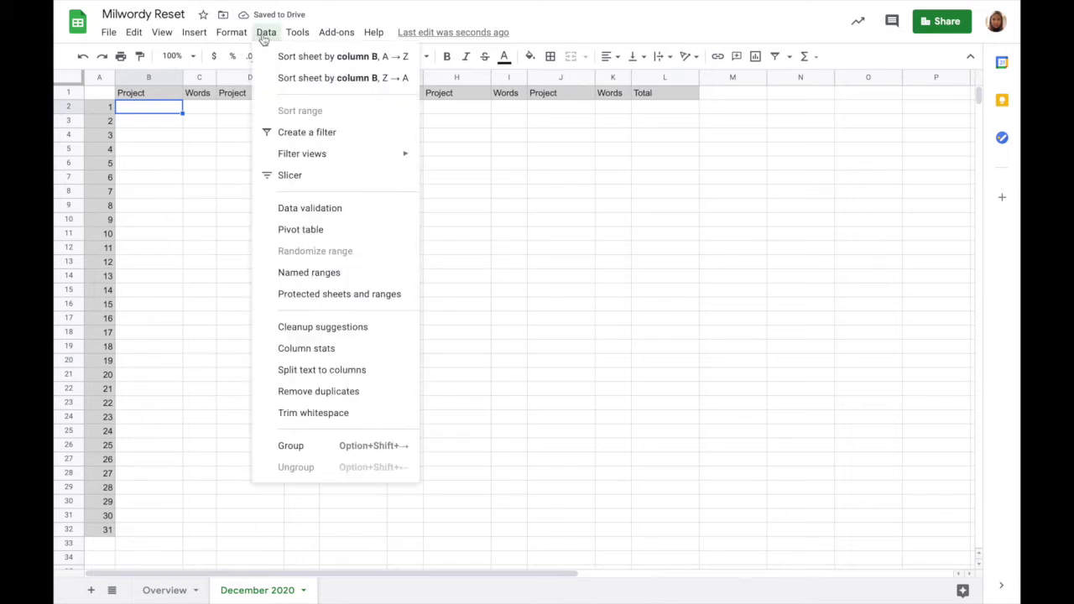
click(310, 208)
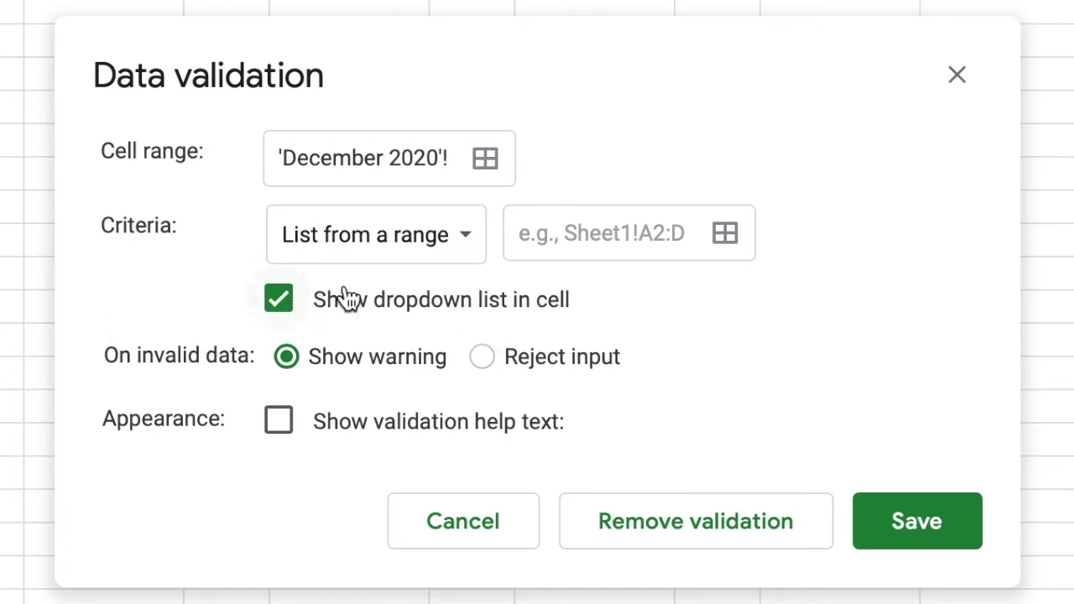
click(416, 254)
click(439, 289)
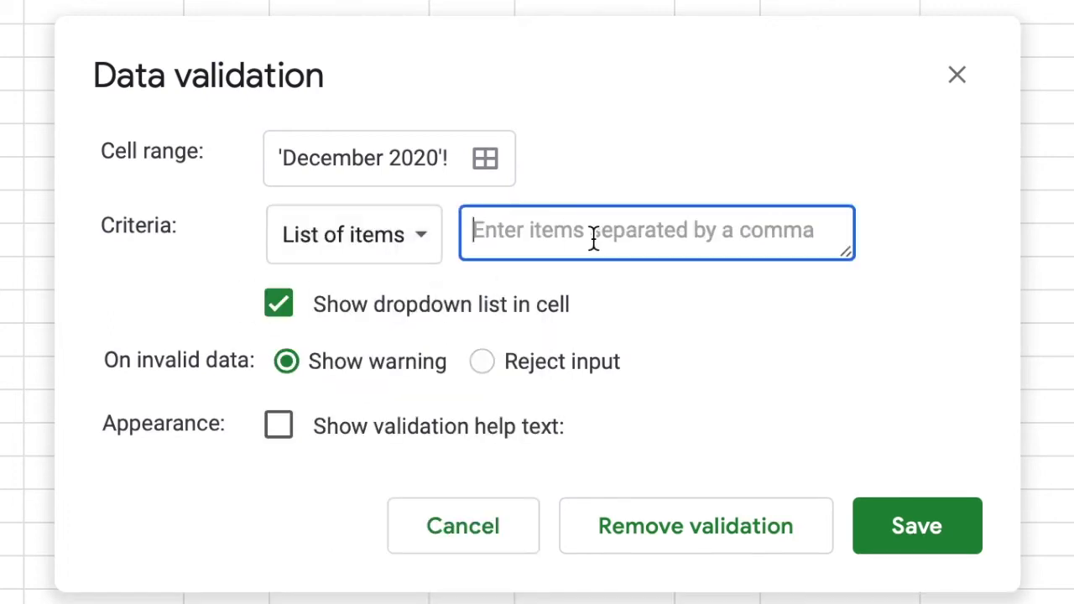
text(Project A, )
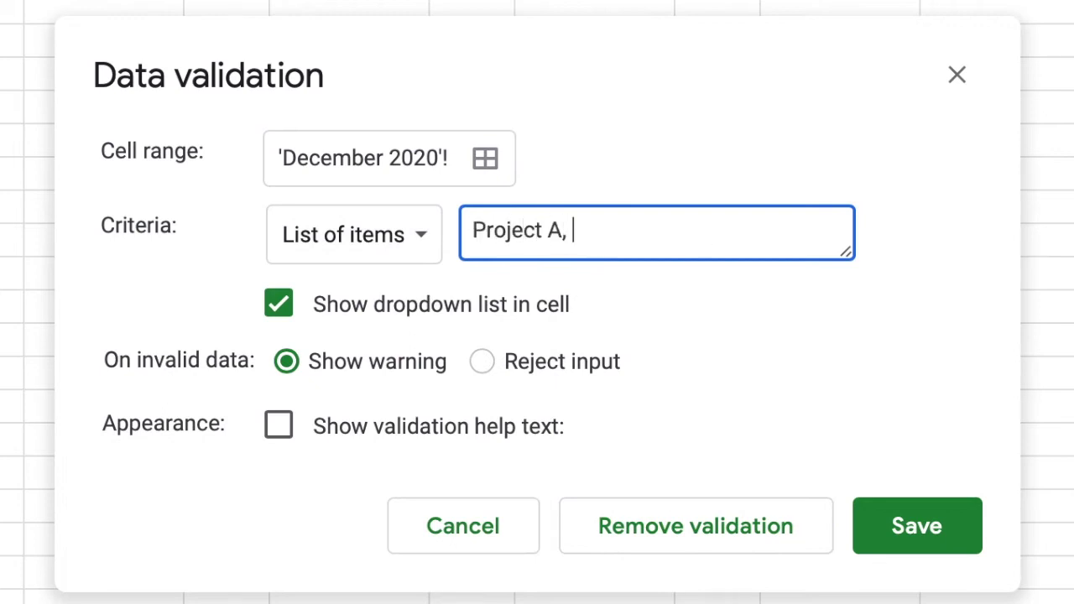
text(Project B, Project C, Pr)
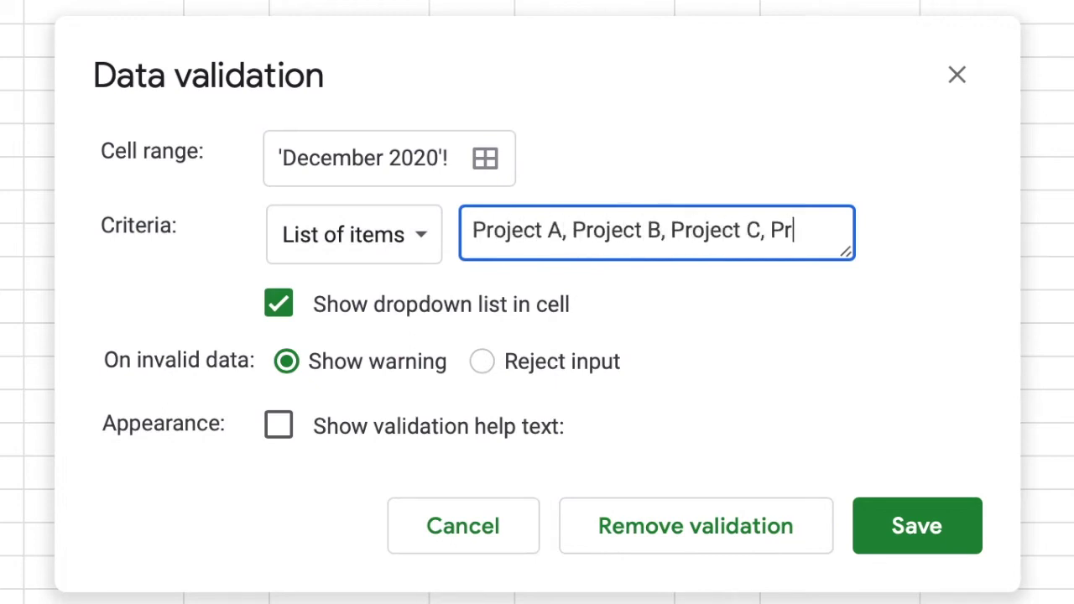
text(oject D, Project E, Projec)
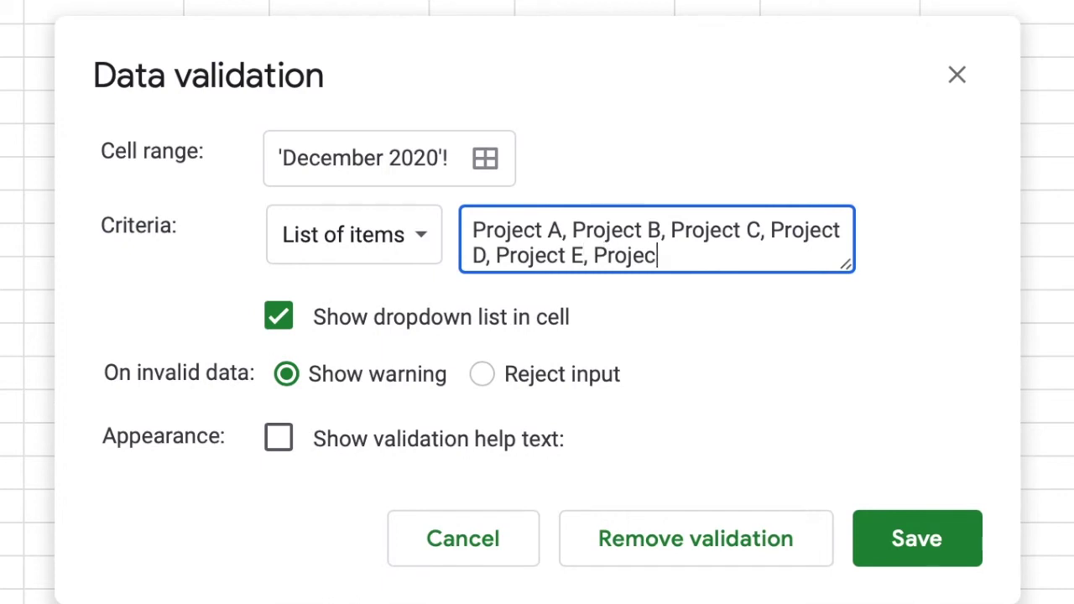
text(t F, Project G, Project H)
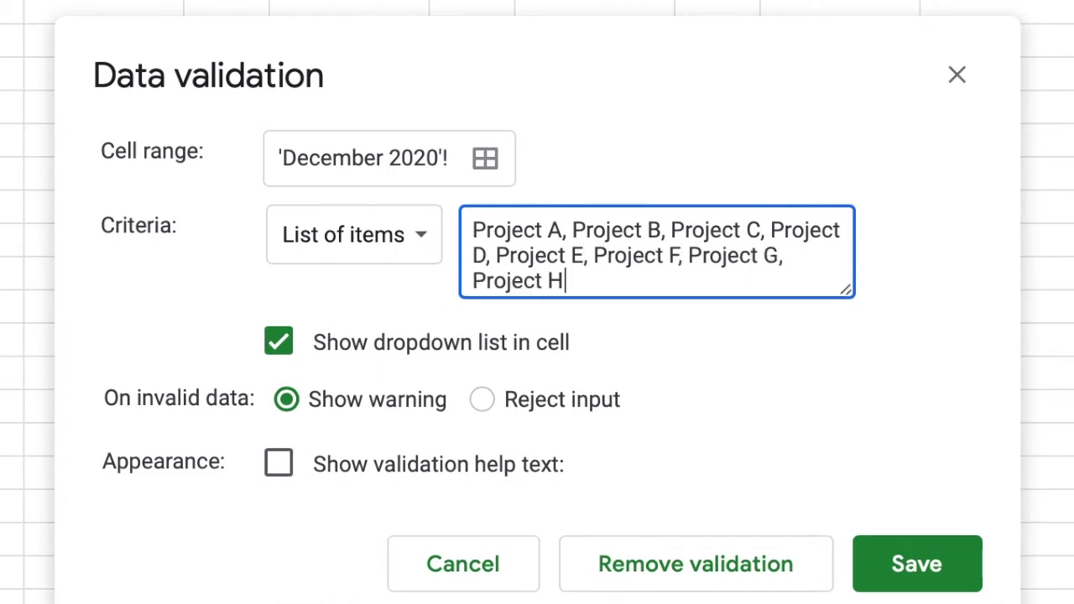
- Save the dropdown rule, pick Project A for day 1, and paste it down B3:B32
click(973, 569)
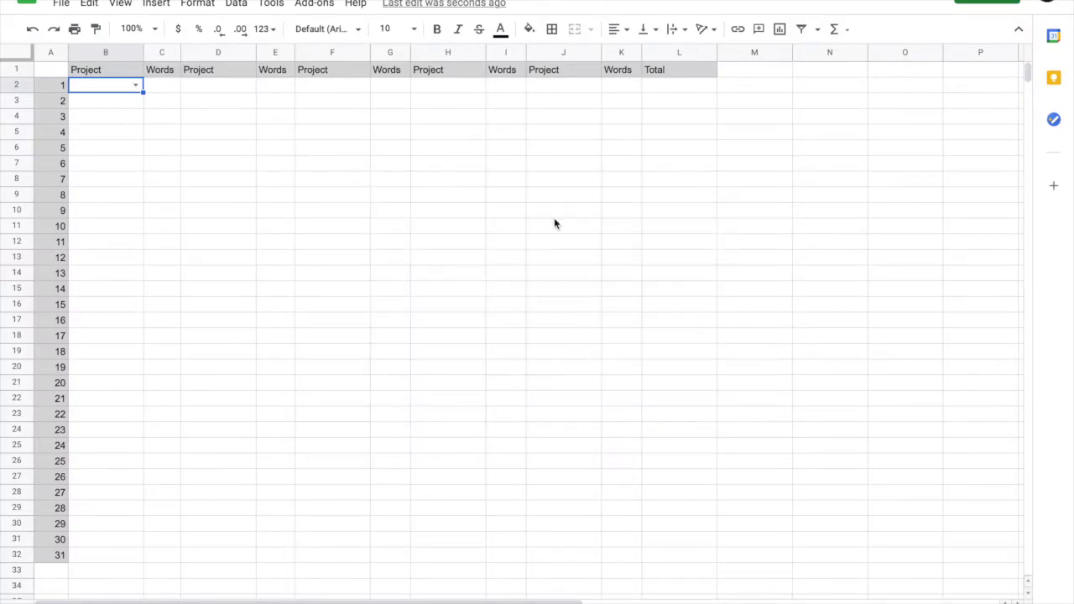
click(135, 87)
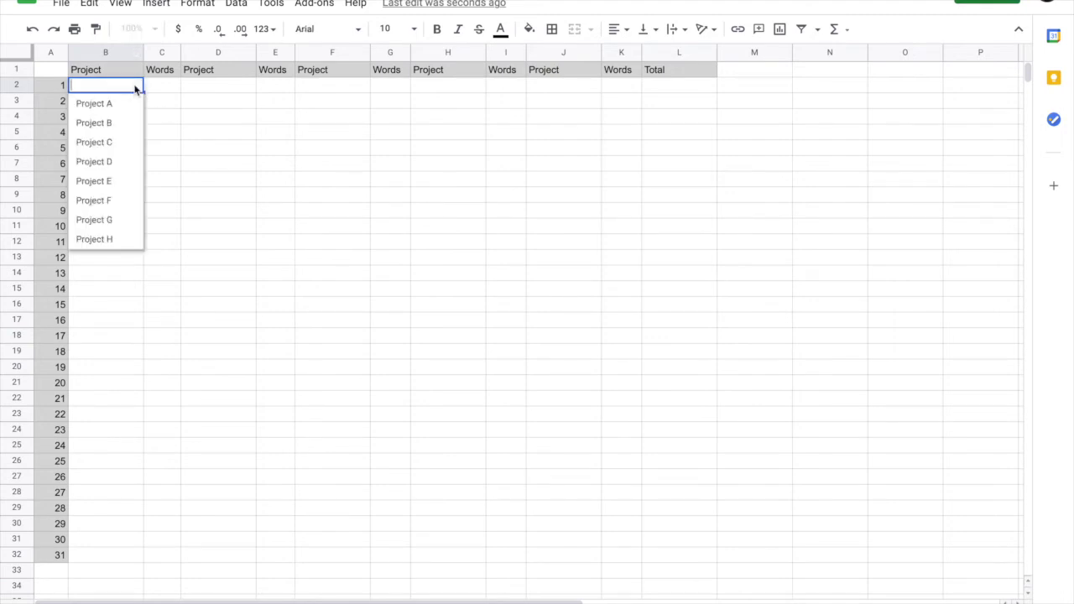
click(97, 104)
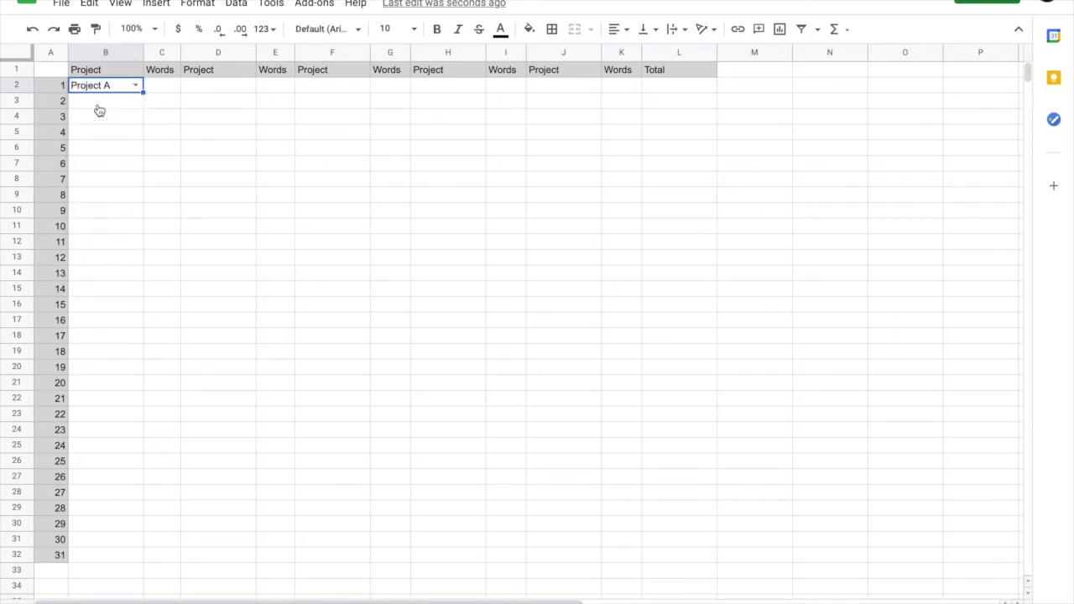
key(ctrl+c)
drag(98, 104, 117, 558)
drag(220, 85, 225, 559)
drag(117, 102, 117, 558)
key(ctrl+v)
- Paste Project A into rows 2–32 of columns D, F, H and J
click(217, 85)
shift+click(212, 561)
key(ctrl+v)
click(336, 85)
shift+click(345, 556)
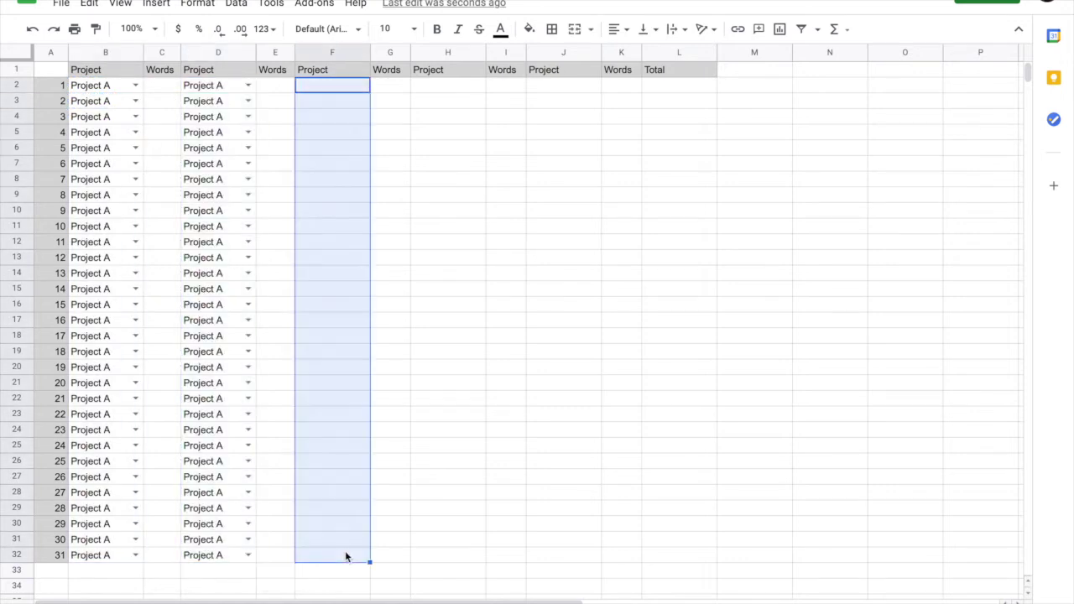
key(ctrl+v)
click(447, 84)
shift+click(451, 556)
key(ctrl+v)
click(560, 84)
shift+click(563, 555)
key(ctrl+v)
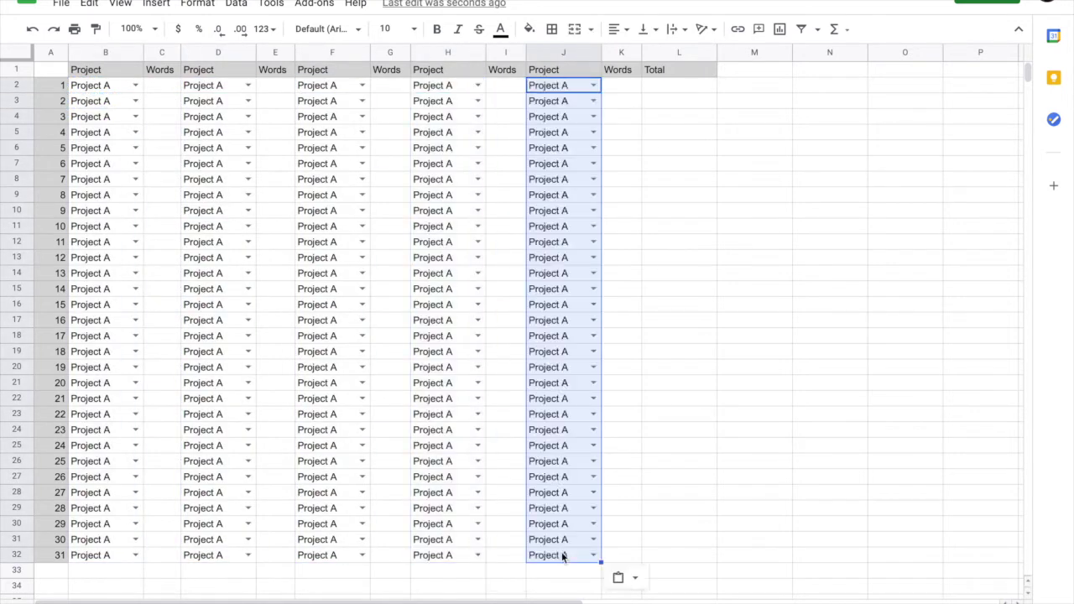
click(685, 90)
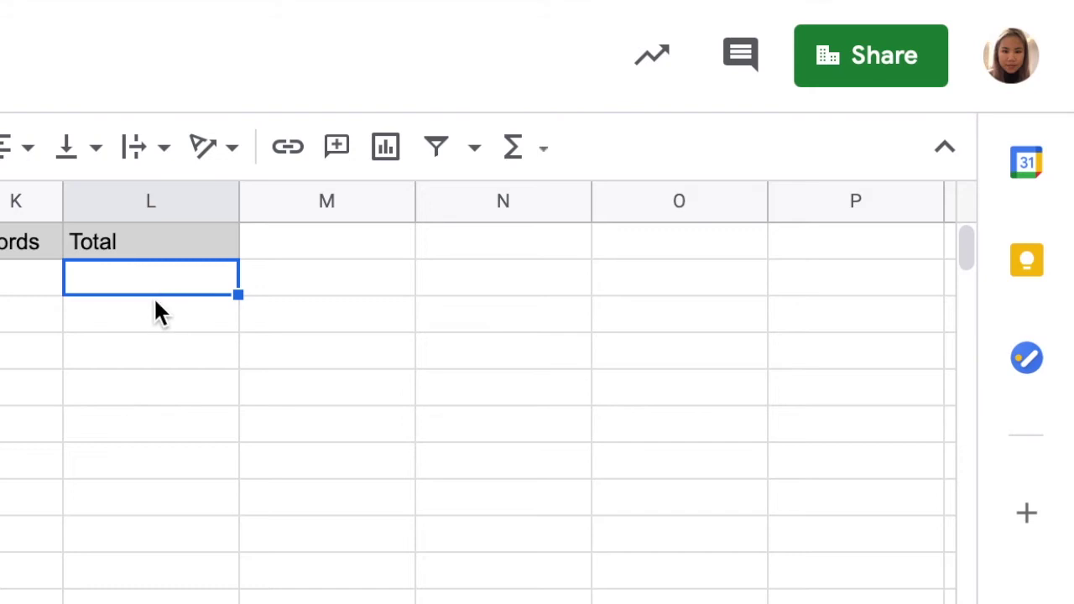
text(=)
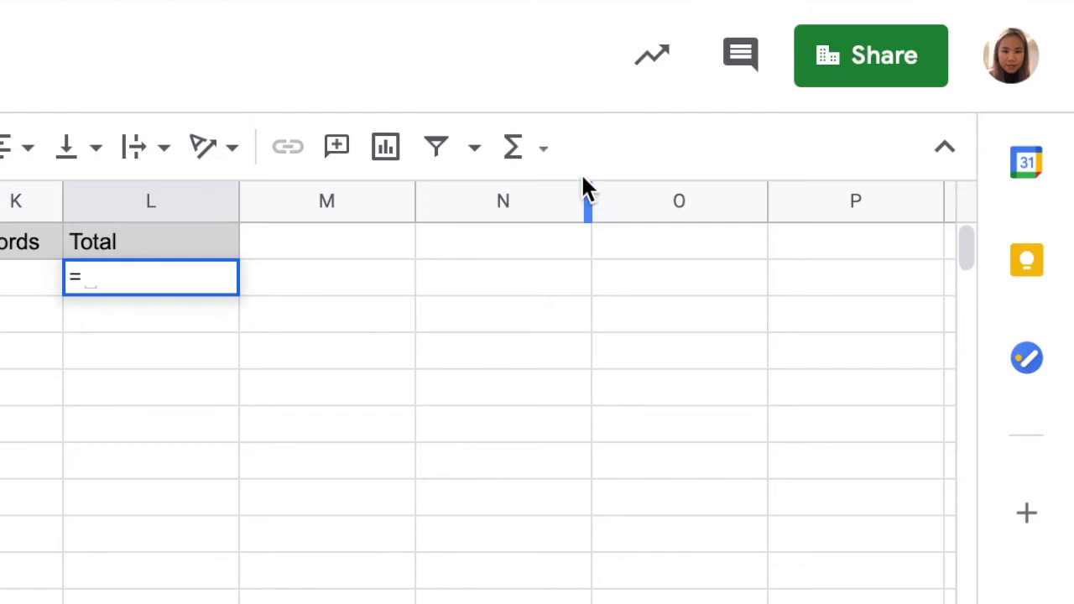
- Enter =SUM(C2,E2,G2,I2,K2) in L2 for day 1's total words
click(541, 148)
click(538, 210)
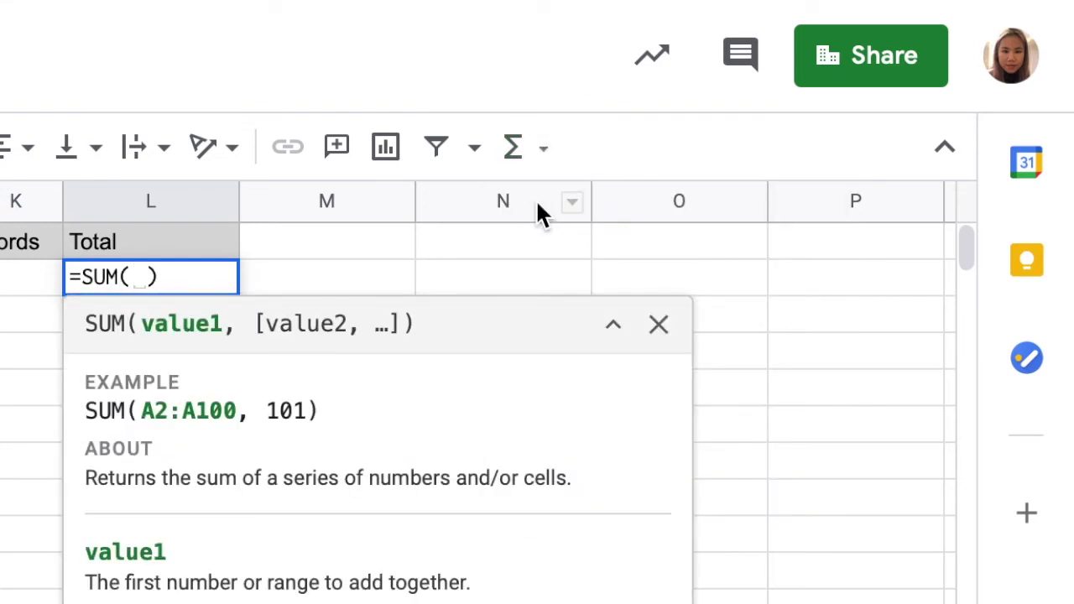
text(C1,)
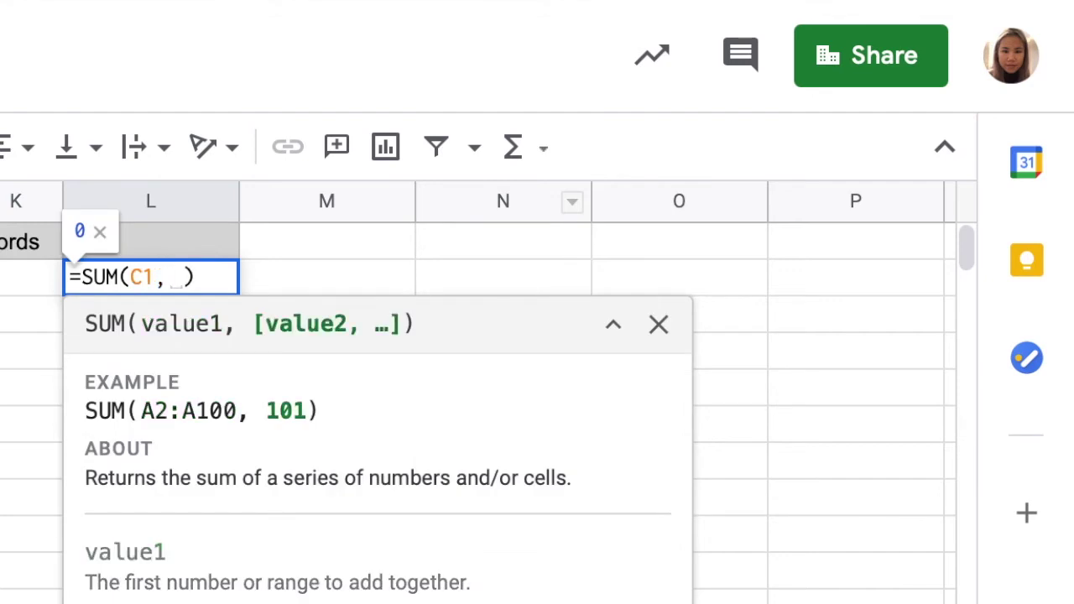
key(BackSpace)
key(BackSpace)
key(BackSpace)
text(2,)
key(BackSpace)
text(E2)
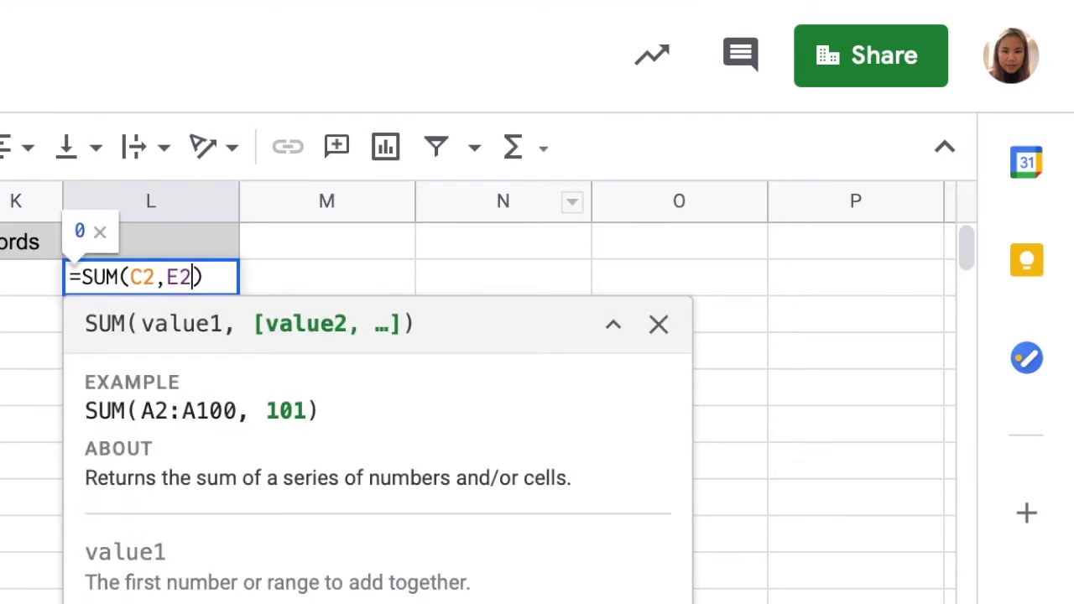
text(,)
key(BackSpace)
text(G2)
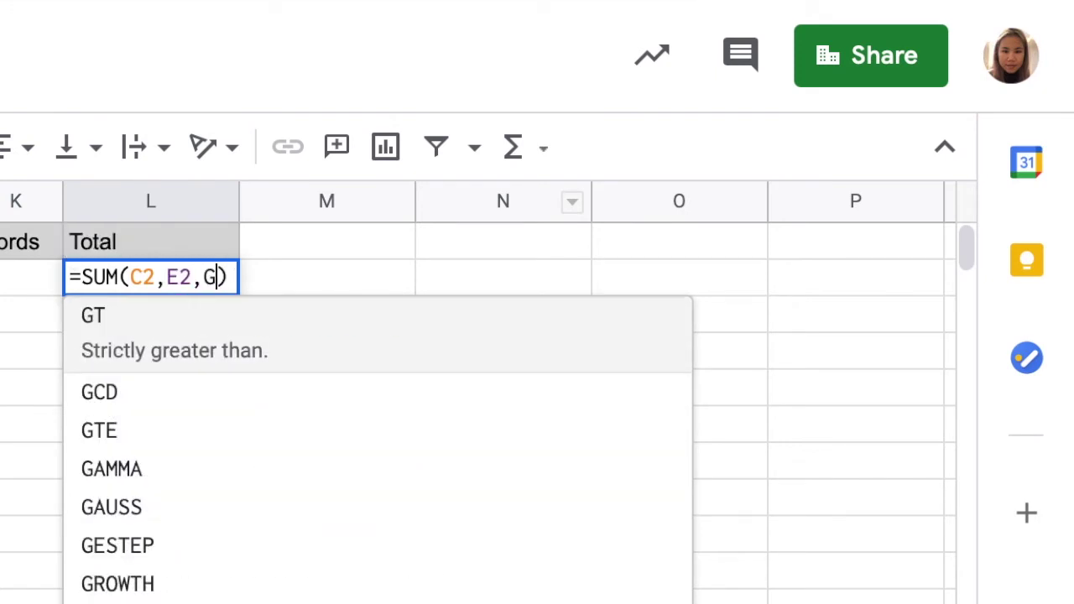
text(,)
key(BackSpace)
text(I2)
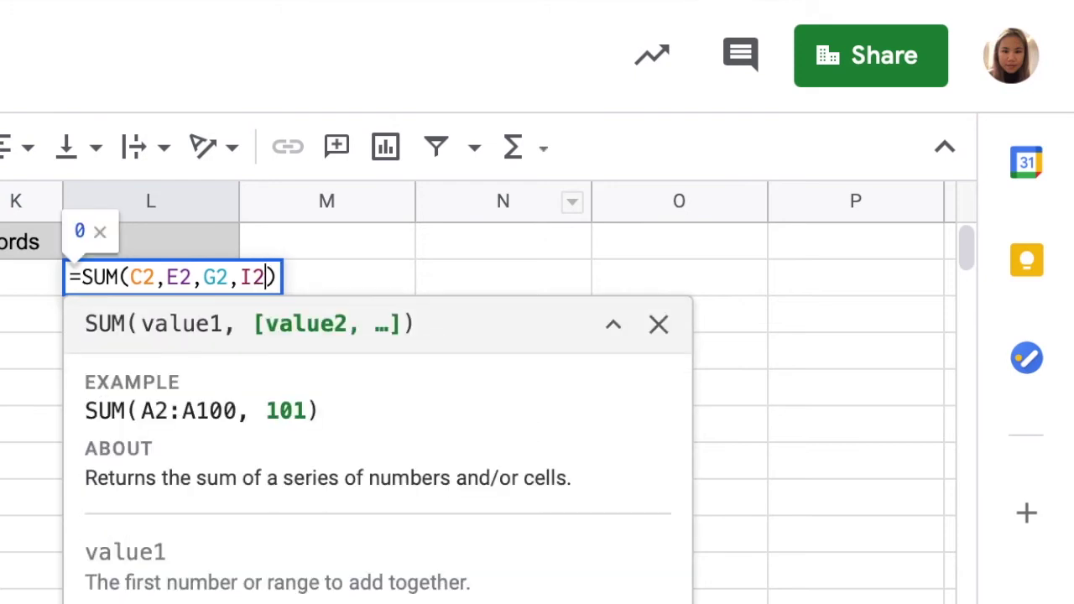
text(,)
key(BackSpace)
text(K2)
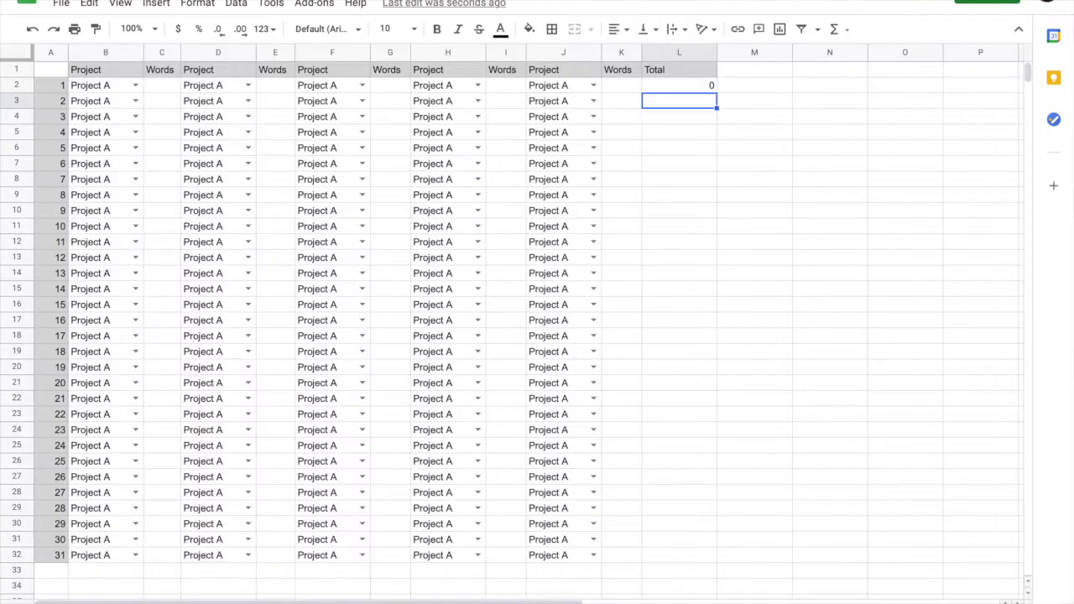
key(Return)
- Copy the L2 Total formula down through L3:L32
click(168, 281)
key(ctrl+c)
click(689, 97)
shift+click(707, 556)
key(ctrl+v)
- Enter =December!L2 in Overview B2 and copy it down through B32
text(=)
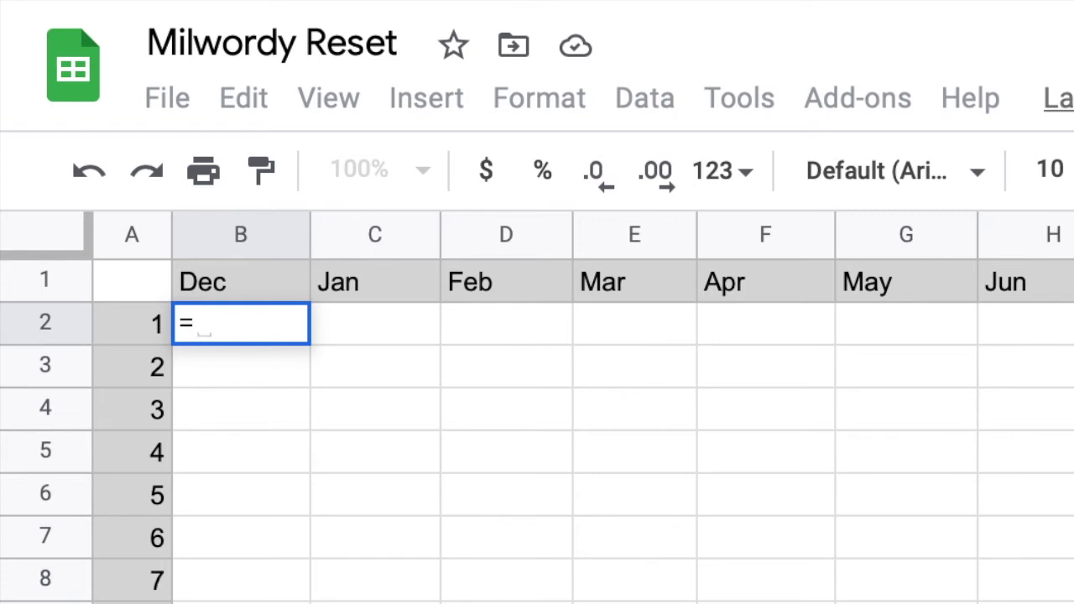
text(D)
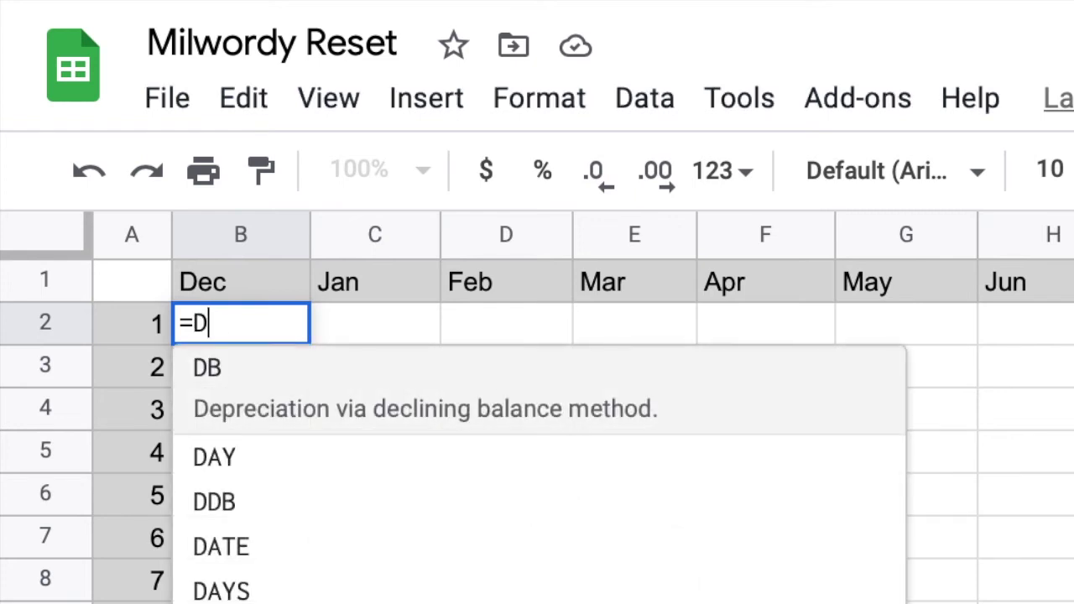
text(ecember)
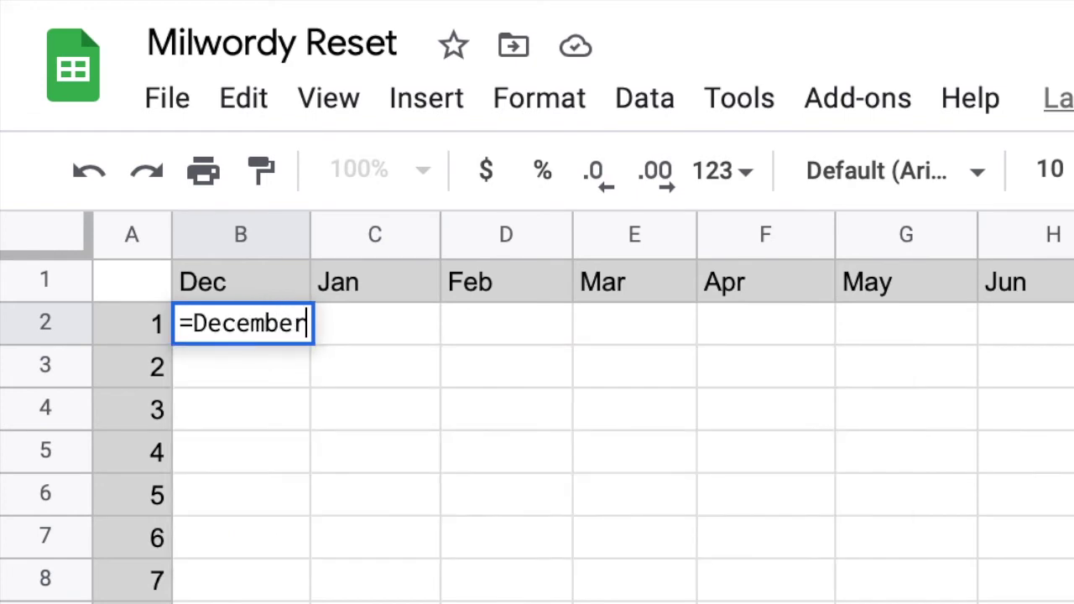
text(!)
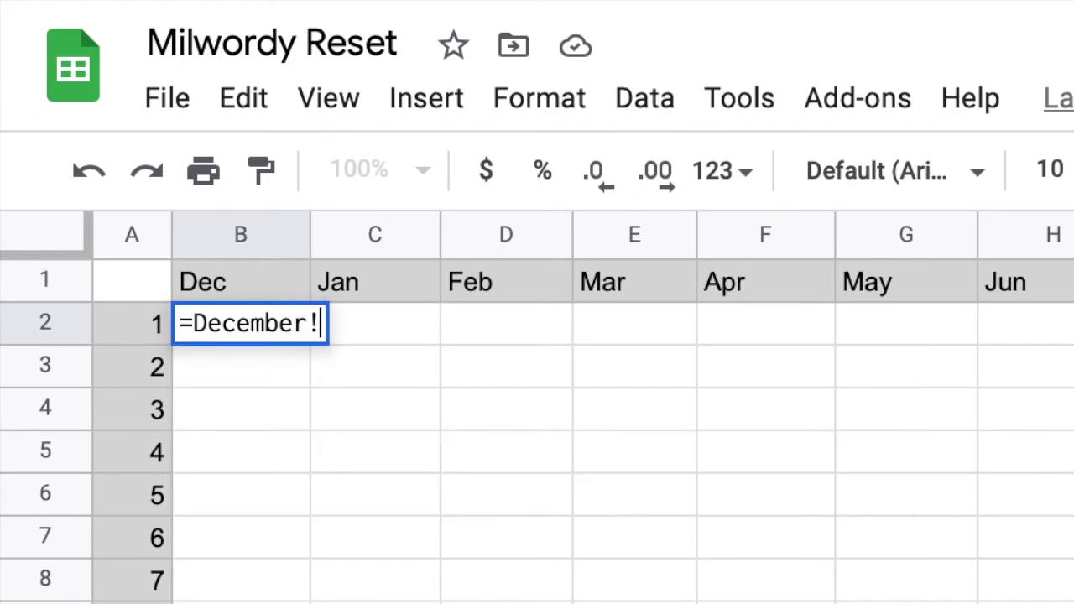
text(L)
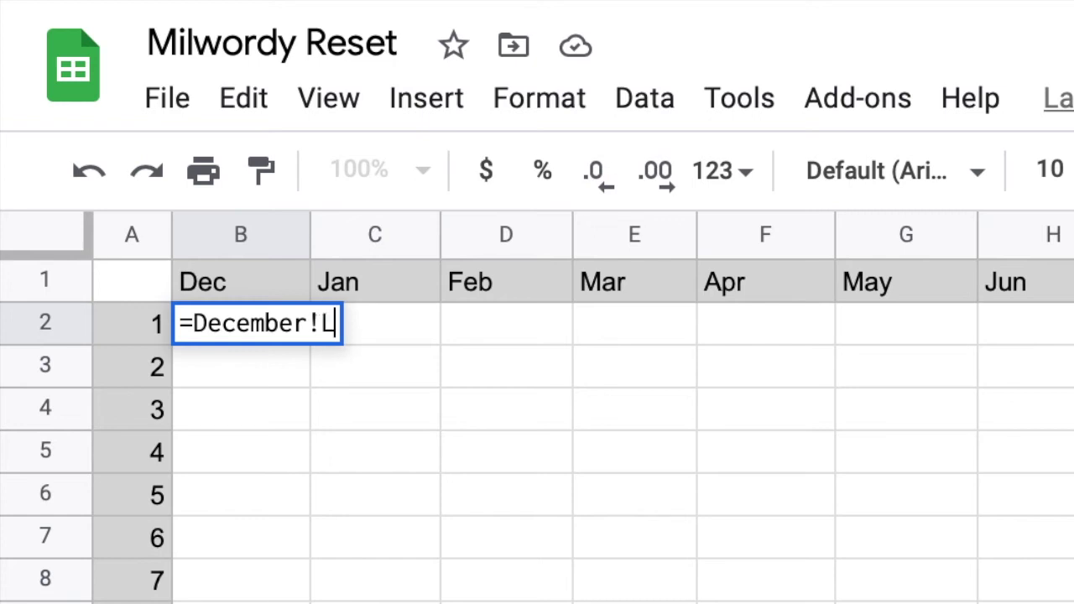
key(Return)
shift+click(77, 552)
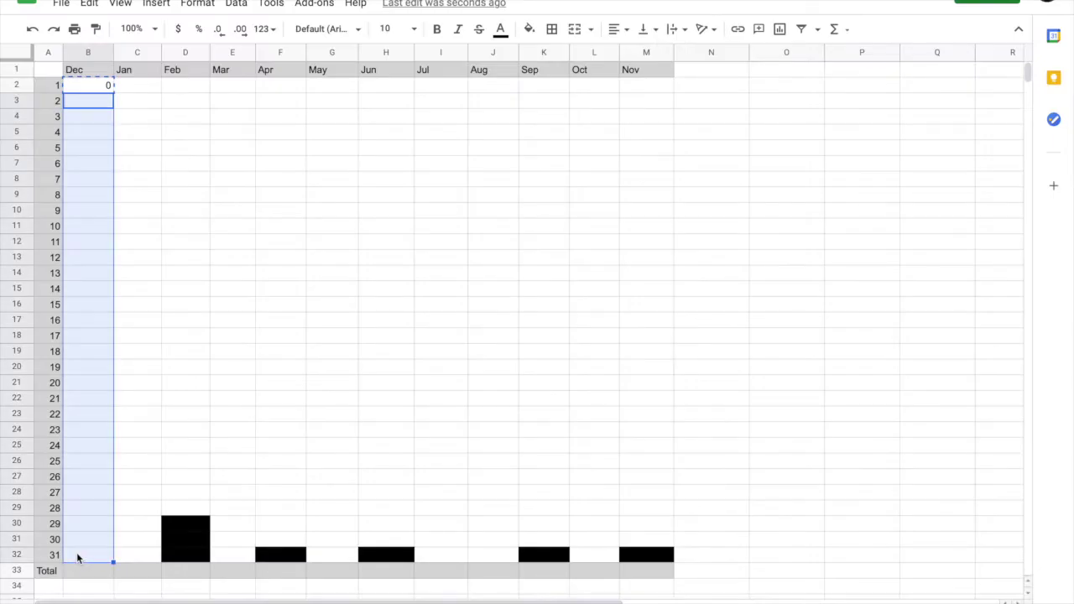
key(ctrl+v)
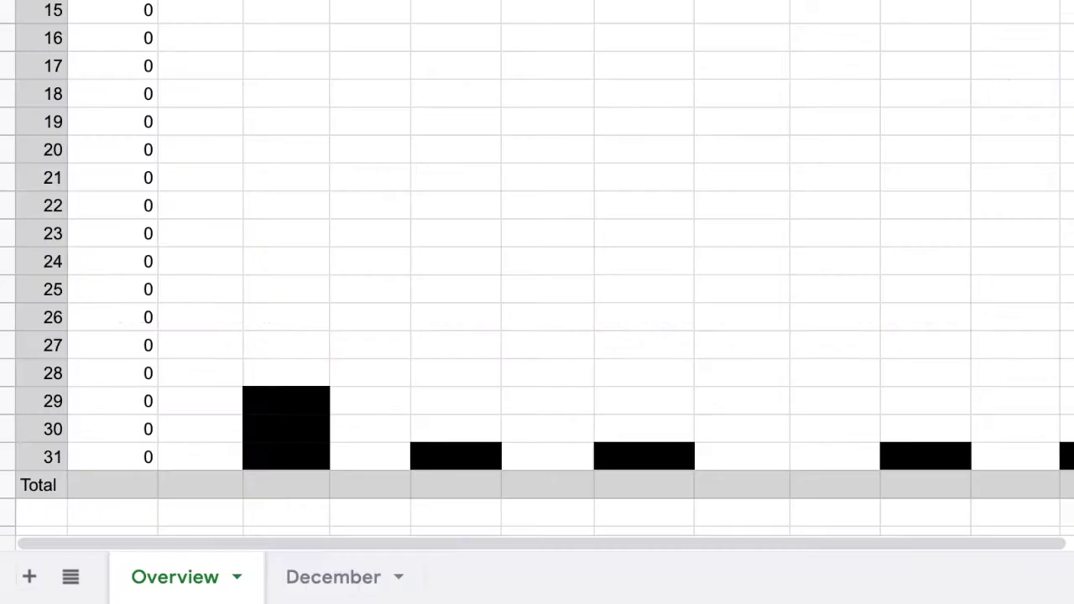
- Duplicate the December sheet and rename the copy 'January'
click(369, 579)
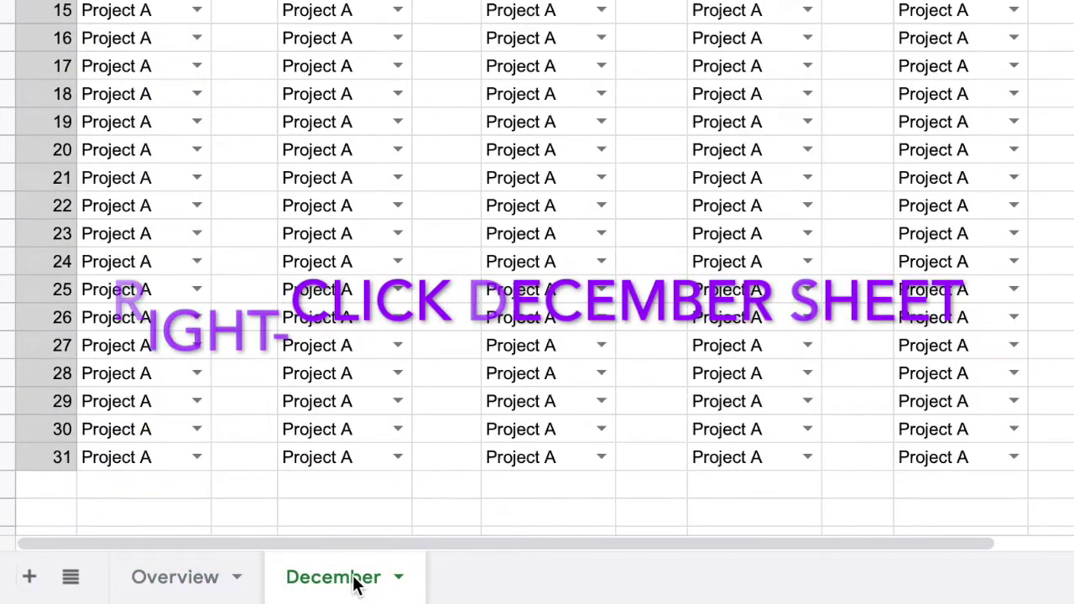
right_click(360, 582)
click(323, 157)
double_click(549, 575)
text(January)
key(Return)
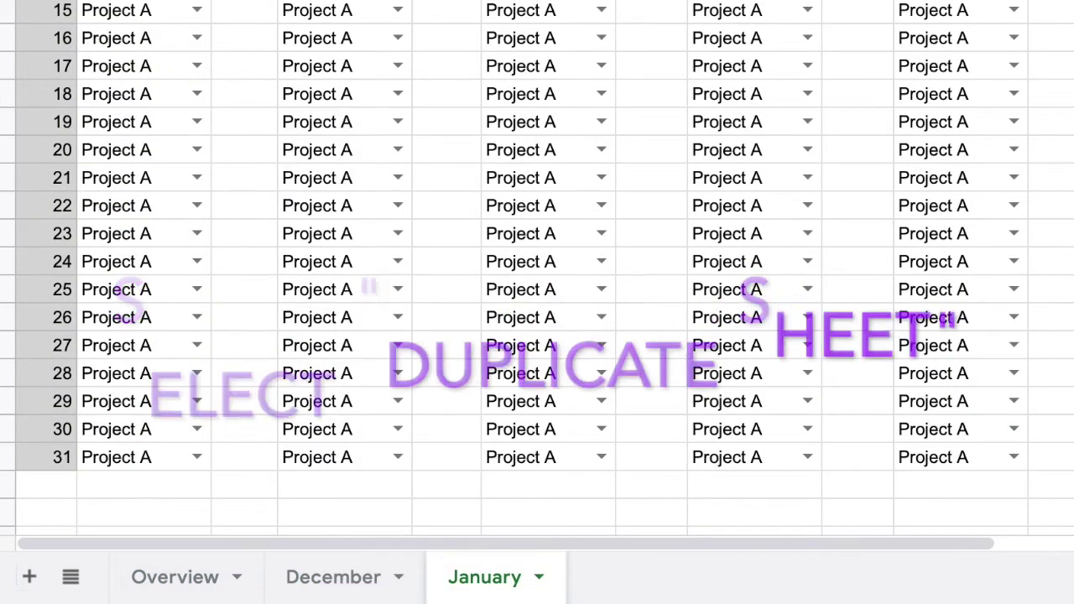
- Copy January twice, rename one copy 'February', and clear its days 29–31
click(539, 577)
click(542, 156)
click(756, 577)
click(676, 156)
double_click(659, 577)
text(F)
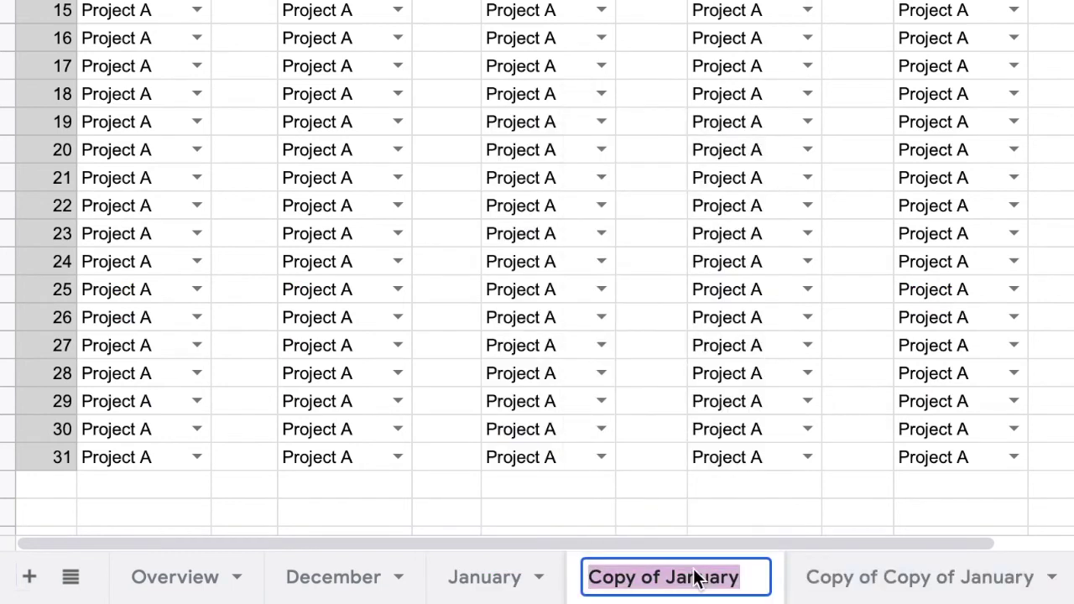
text(ebruary)
click(34, 377)
drag(7, 401, 7, 456)
key(Delete)
drag(143, 401, 151, 450)
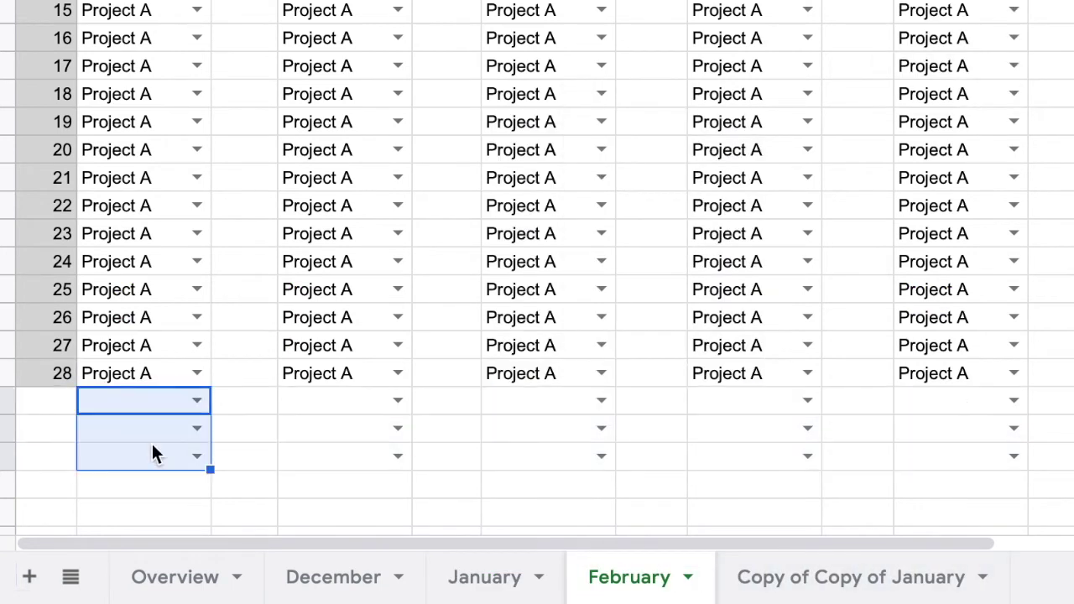
click(143, 401)
- Create 'March' and 'April' sheets from copies, then duplicate April
click(982, 577)
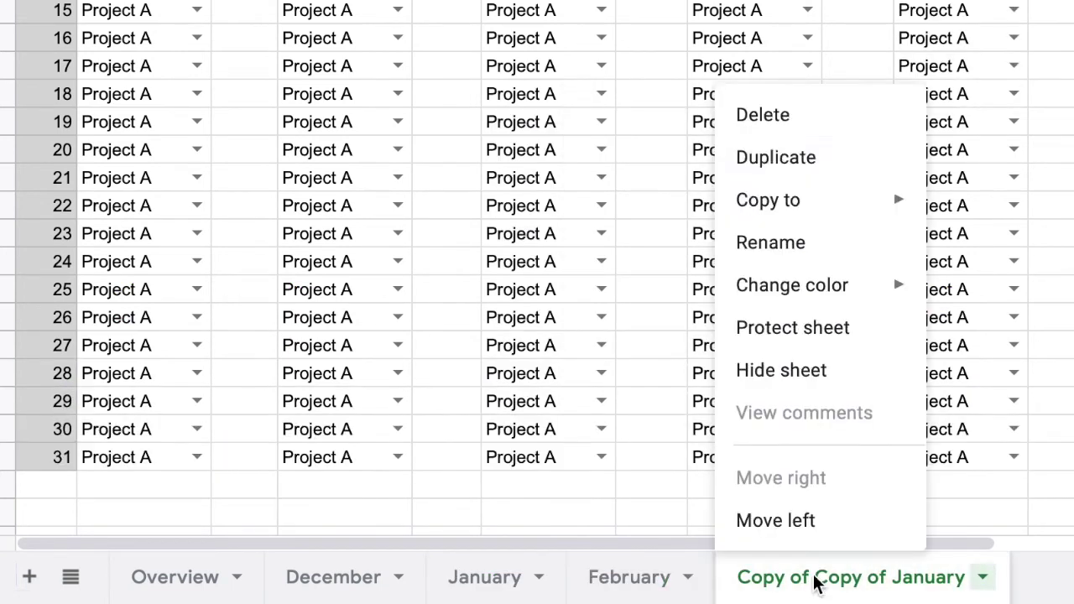
click(760, 156)
double_click(853, 584)
text(March)
double_click(951, 579)
text(April)
key(Return)
click(920, 577)
click(760, 156)
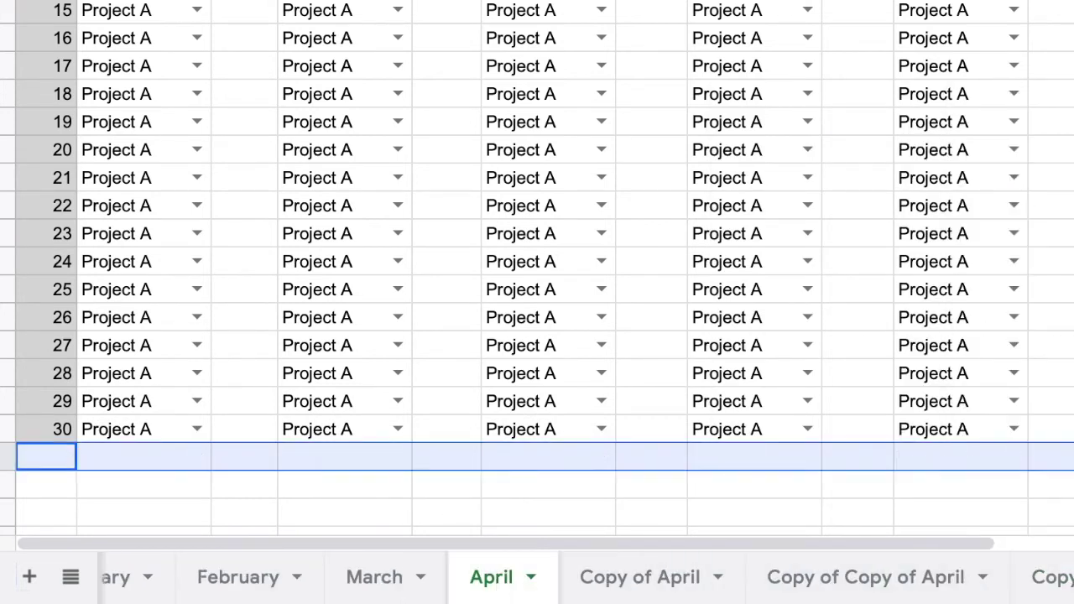
double_click(846, 585)
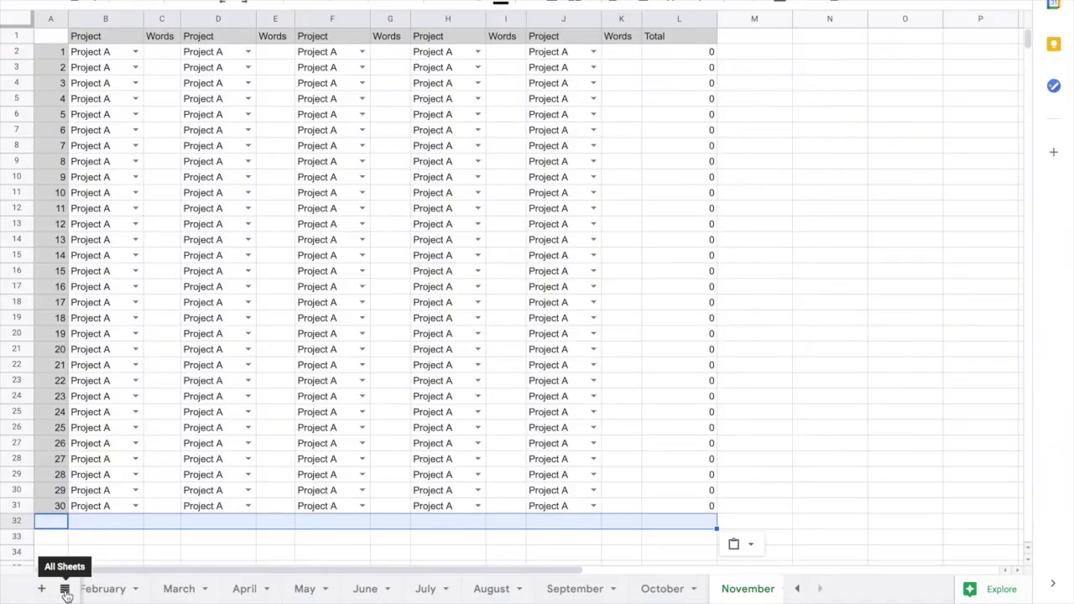
- On the Overview sheet, enter =SUM(B2:B32) in B33 for the December total
click(65, 589)
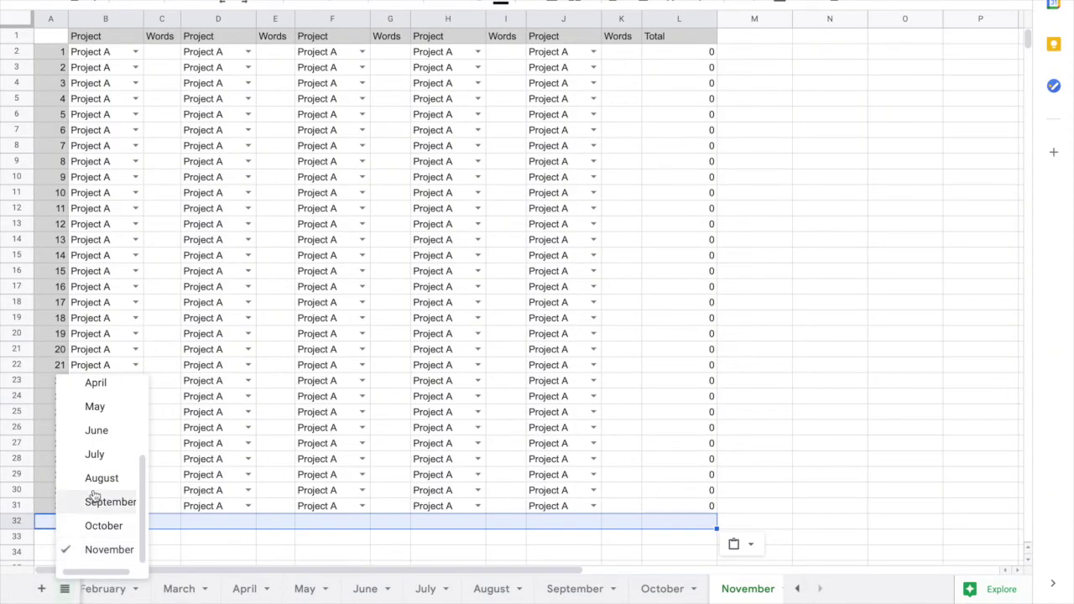
scroll(94, 493, up, 1)
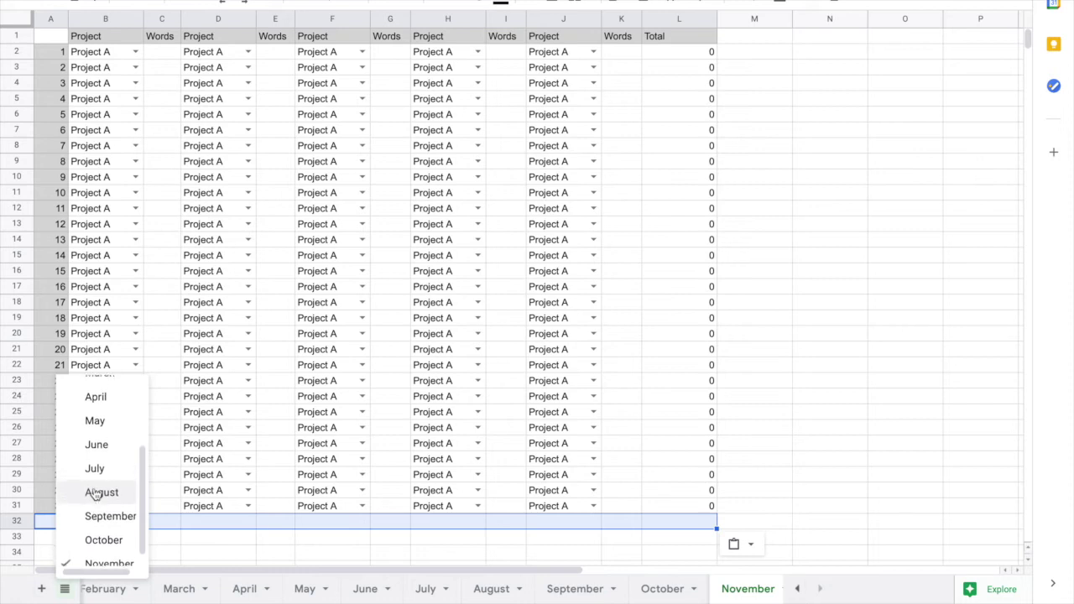
scroll(95, 493, up, 3)
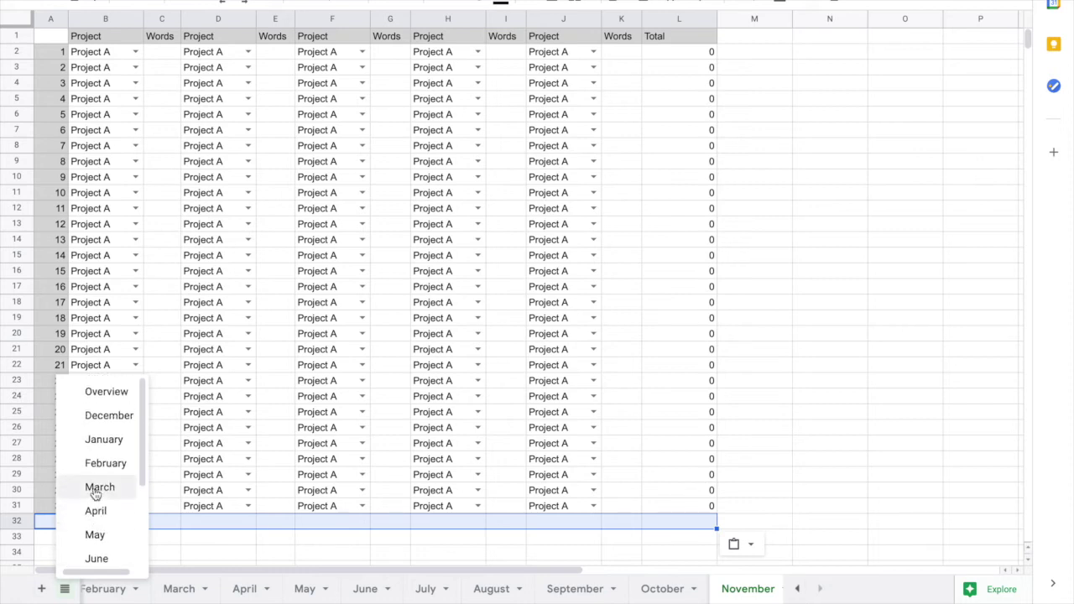
click(107, 394)
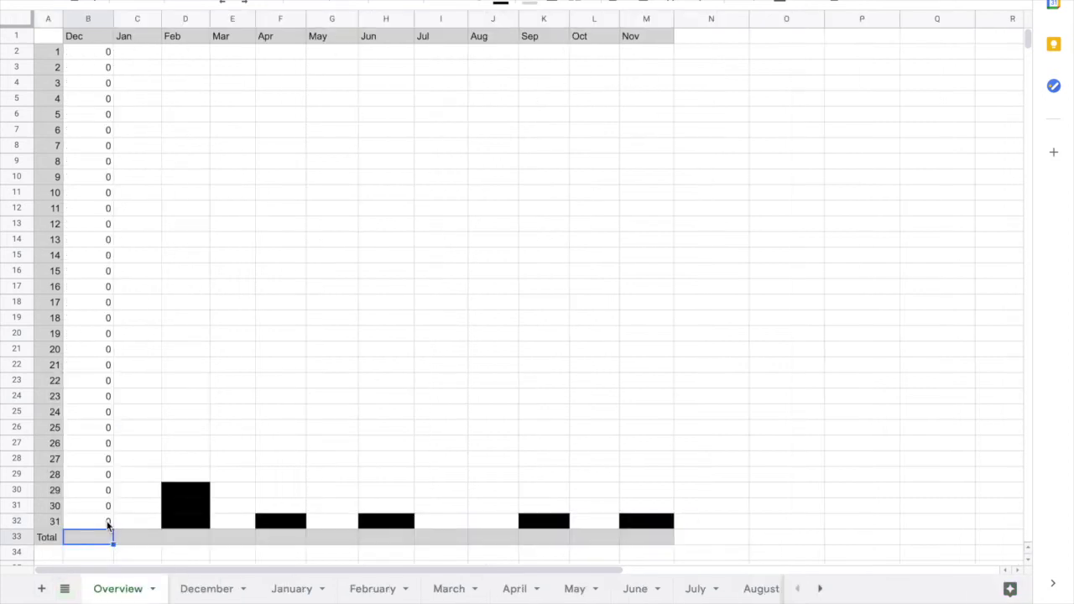
text(=SUM(B2:B32)
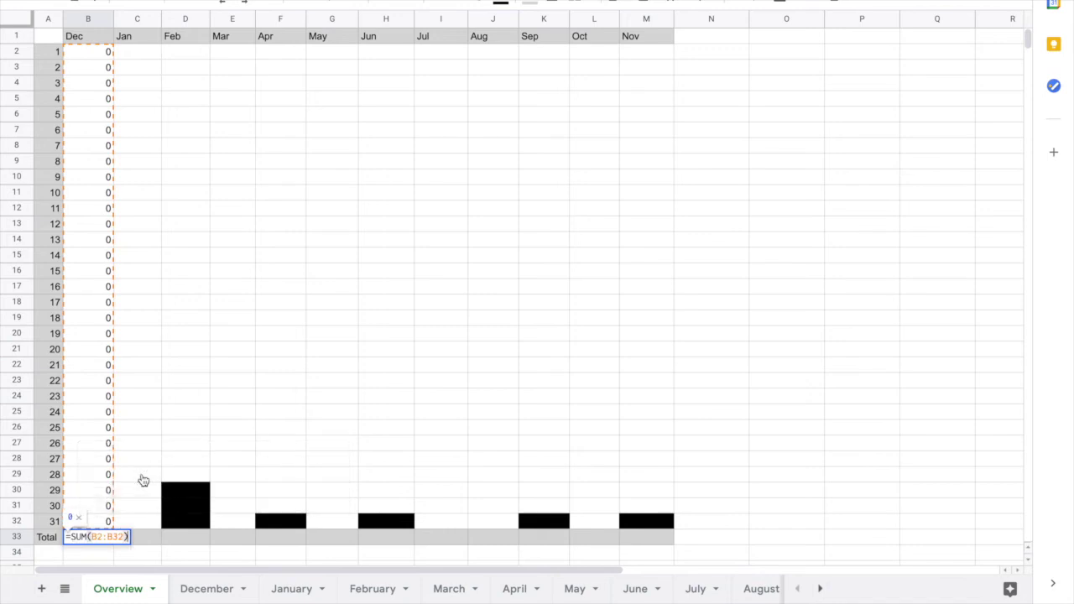
key(Return)
- Accept the suggested autofill formulas pulling each month's daily totals through column M
key(super+Return)
key(Return)
key(super+Return)
click(233, 51)
key(super+Return)
click(280, 51)
key(Return)
key(super+Return)
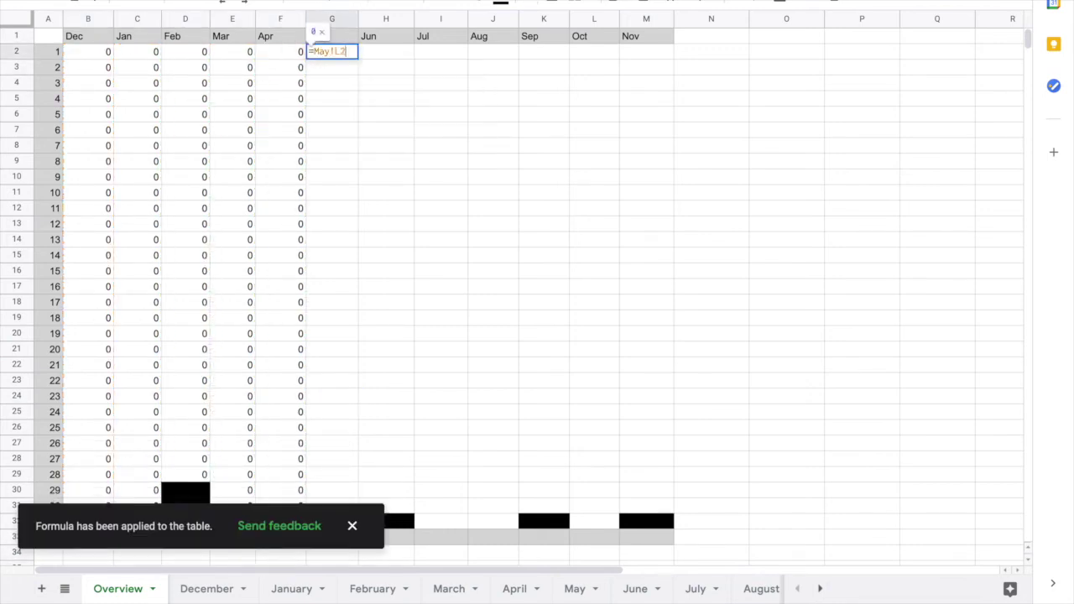
key(super+Return)
click(434, 52)
key(super+Return)
click(496, 51)
key(super+Return)
click(544, 51)
key(super+Return)
click(594, 51)
key(super+Return)
- Enter the suggested column sum in D33 and paste the total formula across row 33
scroll(421, 381, down, 3)
scroll(421, 380, up, 3)
click(185, 537)
text(=)
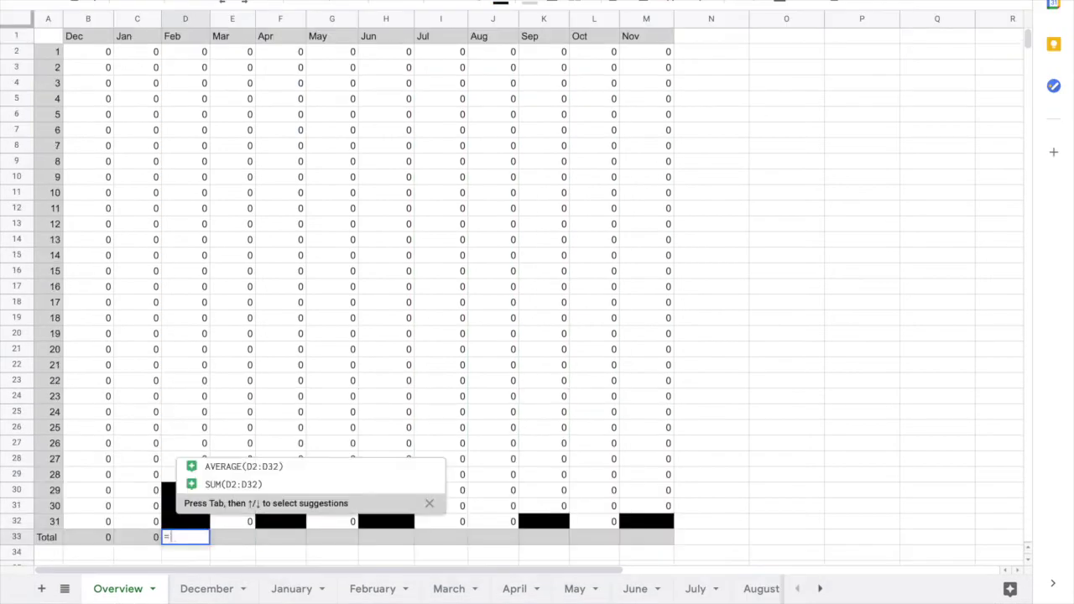
click(210, 481)
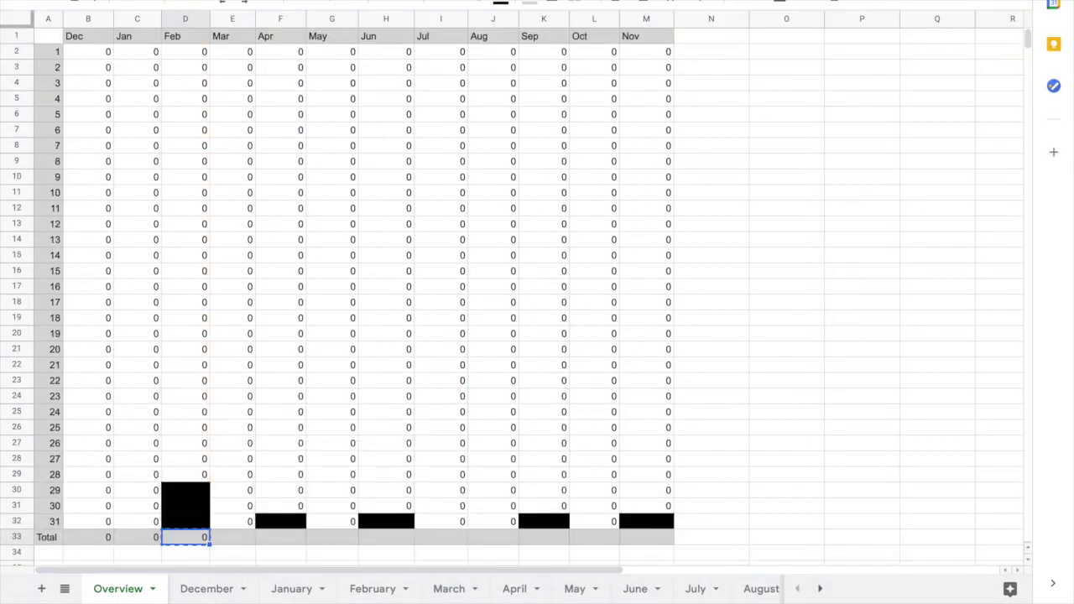
key(super+v)
- Insert a chart of the daily values B2:M32 and move it beside the data near column N
drag(87, 52, 640, 530)
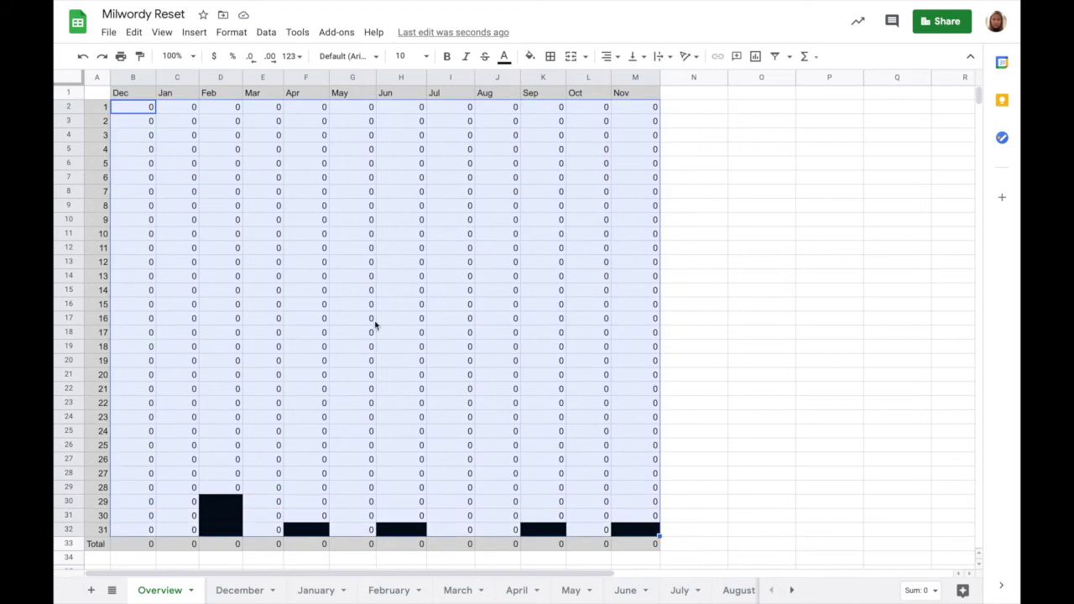
click(194, 32)
click(235, 219)
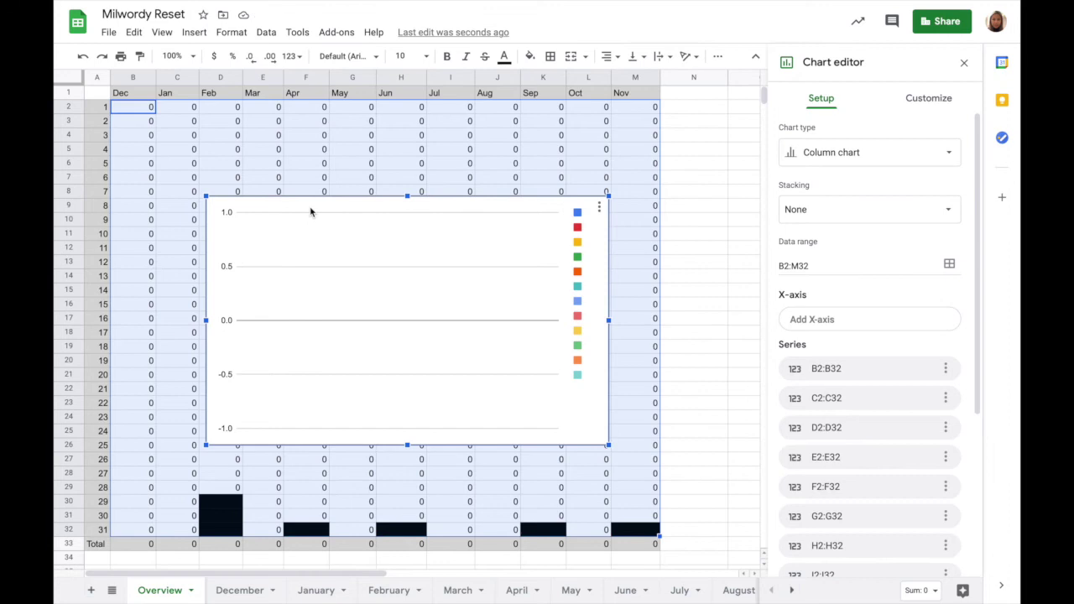
drag(331, 209, 787, 113)
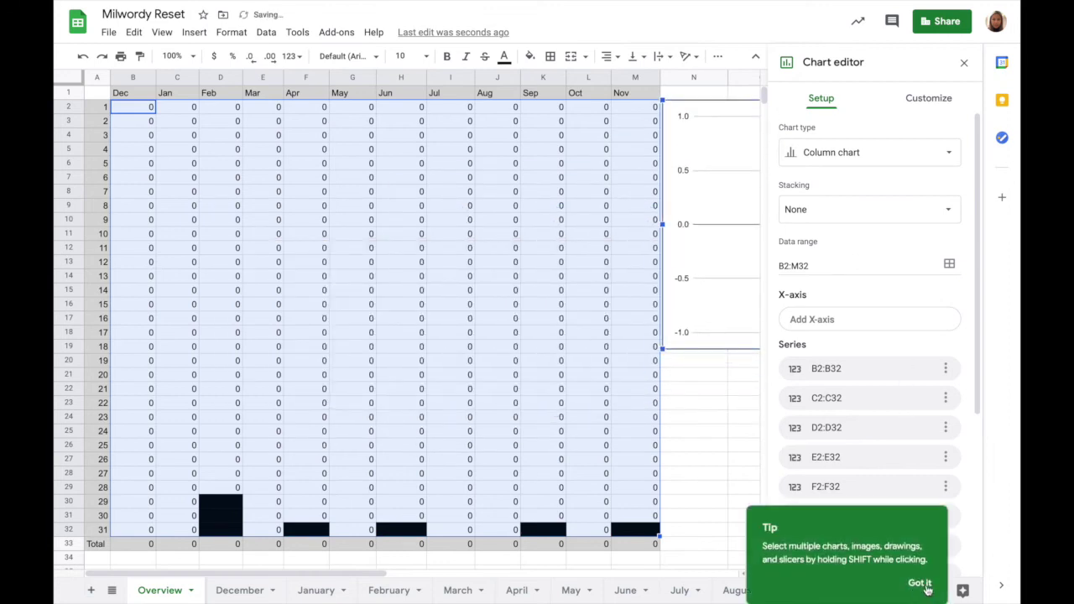
click(923, 586)
- In the chart editor Setup, add the day numbers A2:A32 as the X-axis
click(858, 318)
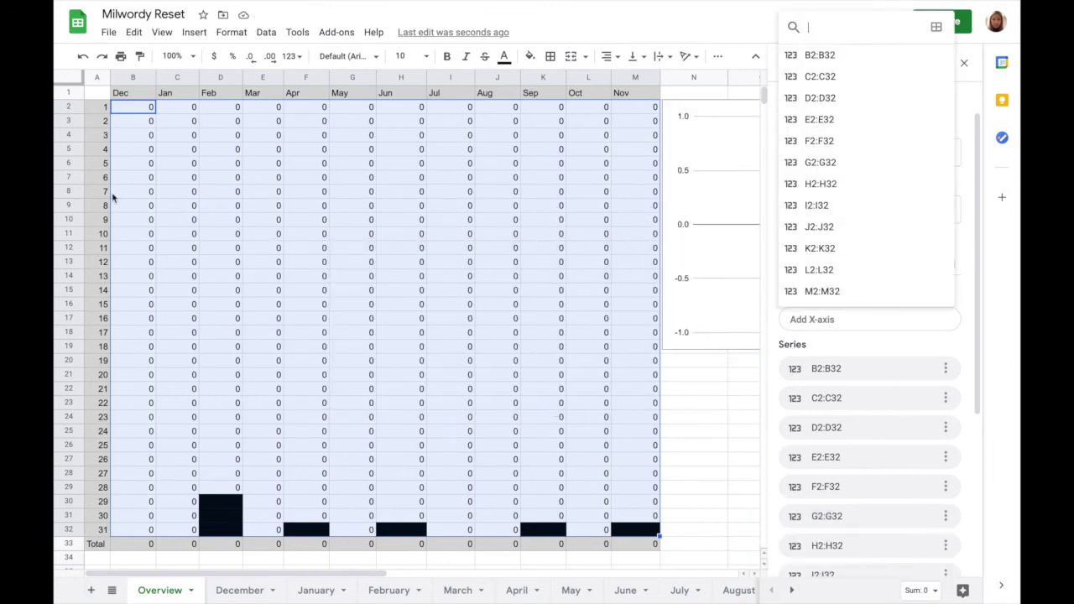
drag(101, 107, 94, 529)
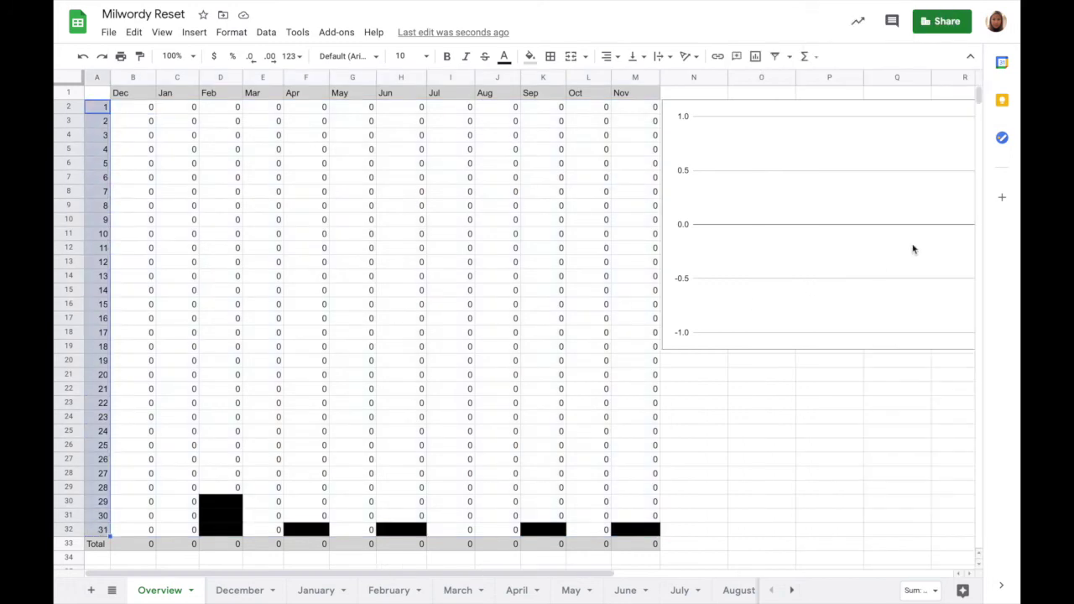
double_click(846, 183)
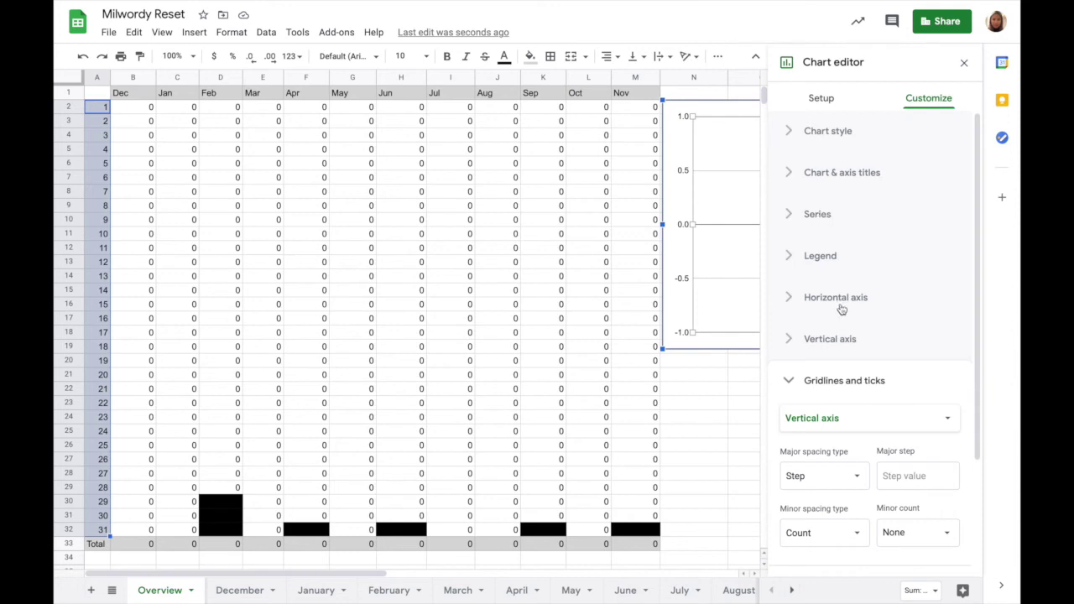
click(821, 98)
click(812, 318)
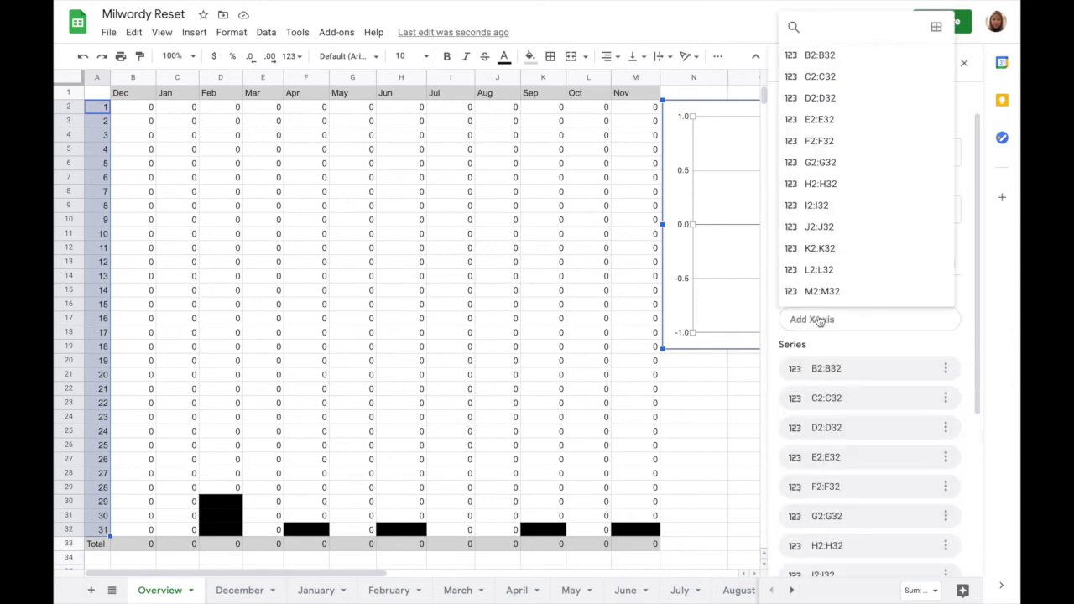
click(863, 211)
click(856, 112)
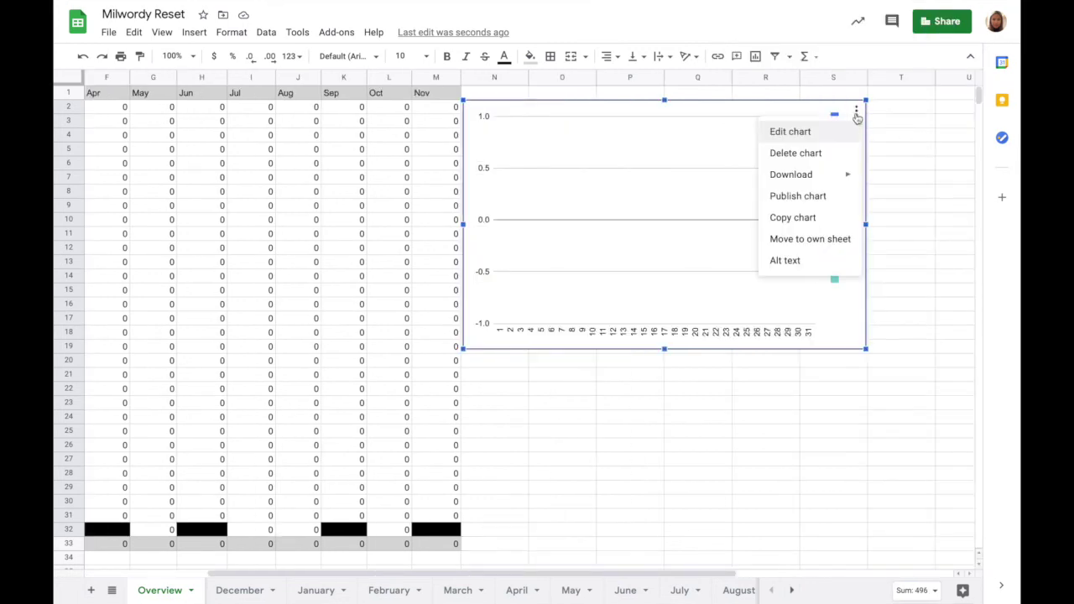
click(790, 131)
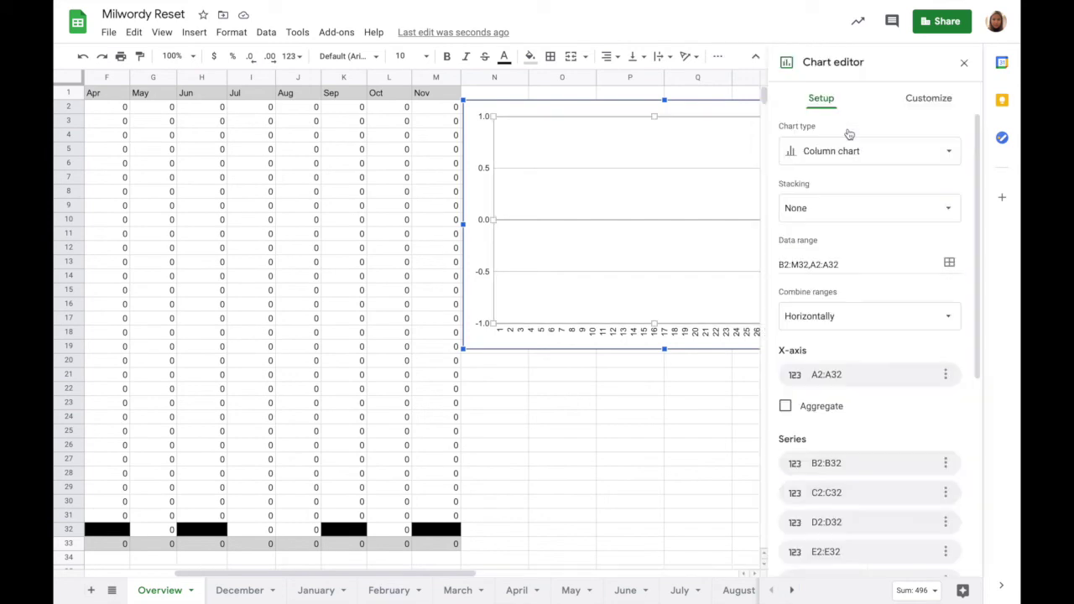
- Set the chart's X-axis range to A2:A32 by selecting the day numbers on the sheet
click(830, 377)
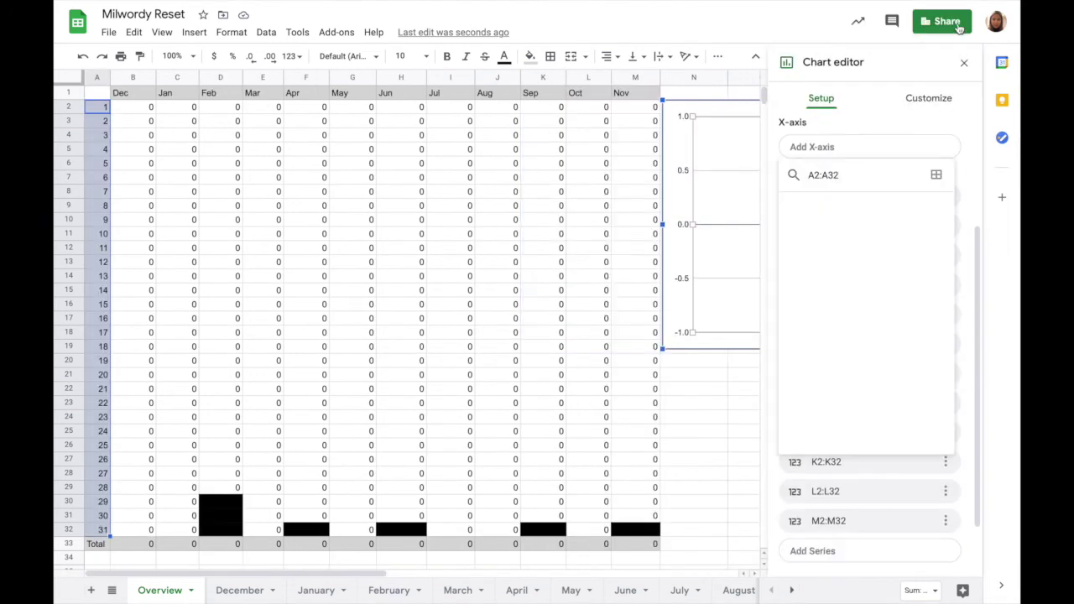
click(936, 176)
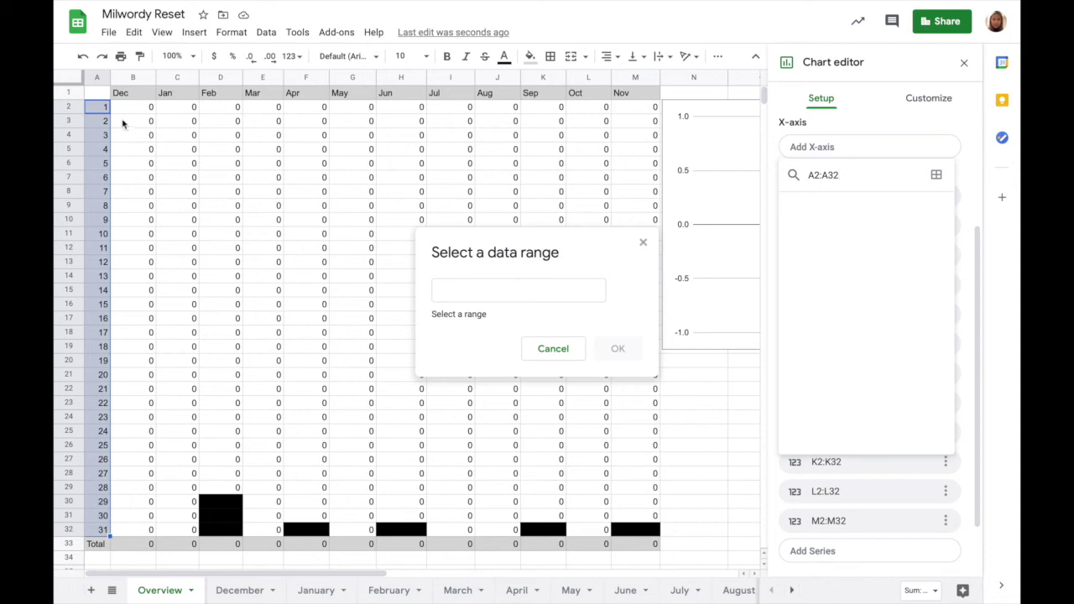
drag(99, 105, 86, 535)
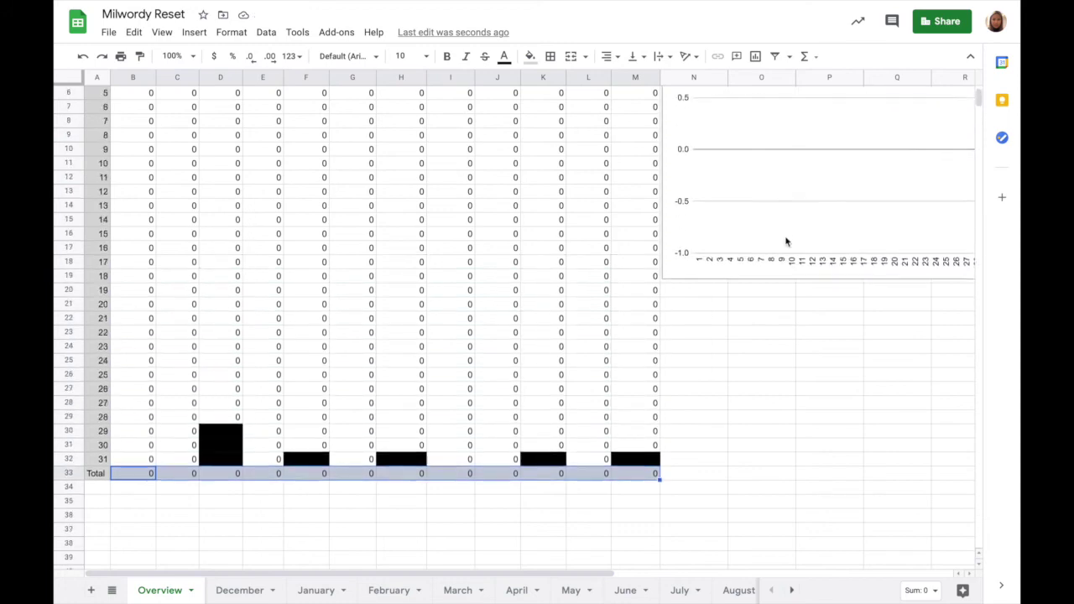
- Insert a column chart of the monthly totals in B33:M33 and bring up the chart type options
scroll(784, 168, down, 3)
click(756, 56)
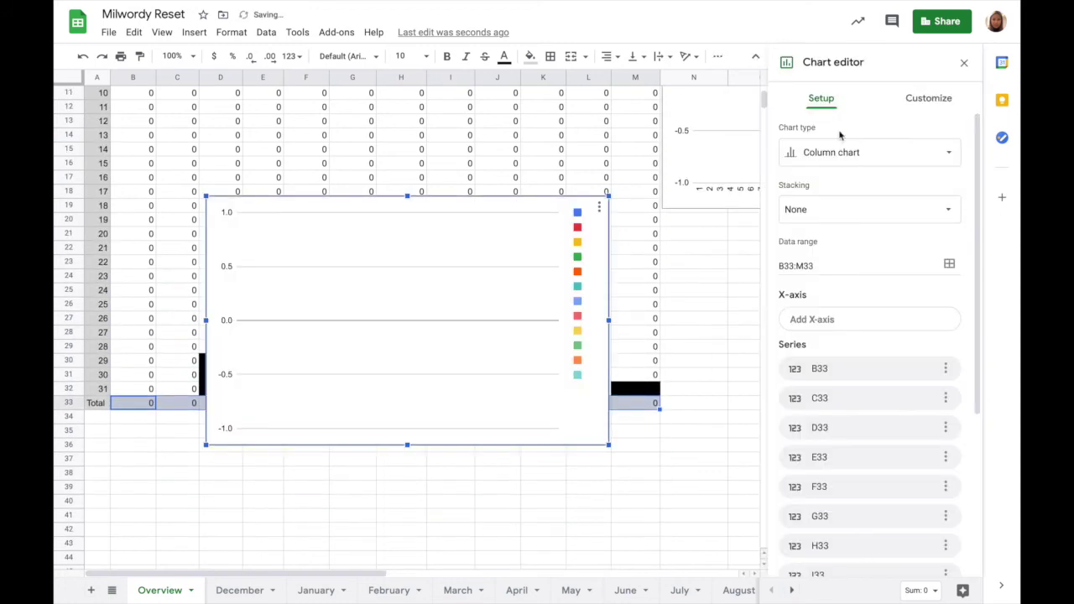
click(856, 154)
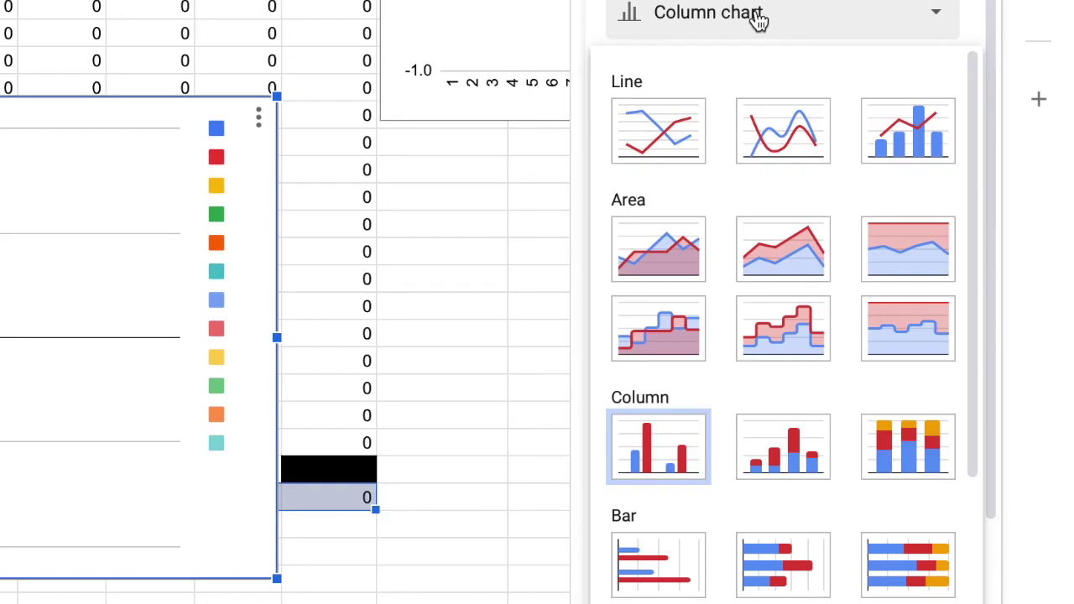